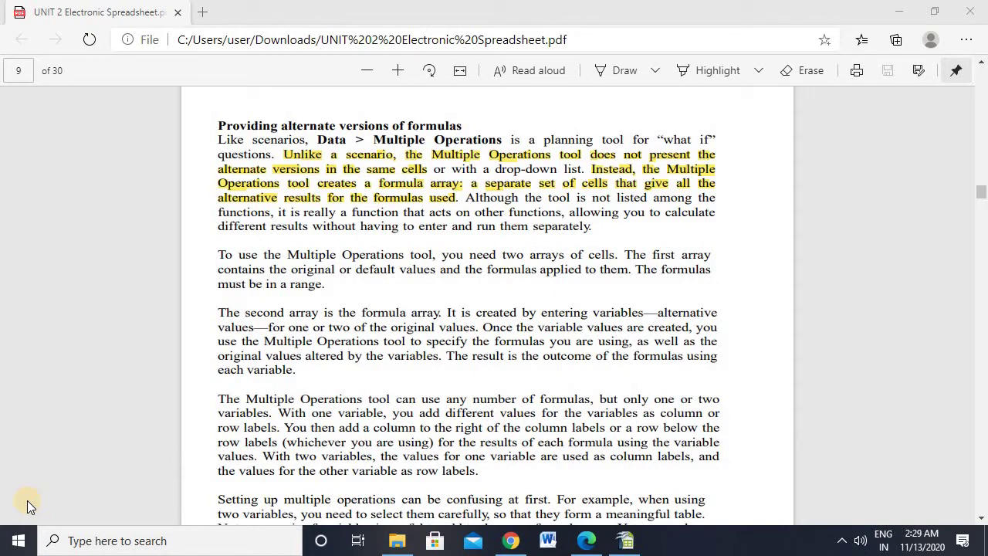
# - Bring the toy profit spreadsheet video.ods in OpenOffice Calc to the front
pyautogui.click(627, 545)
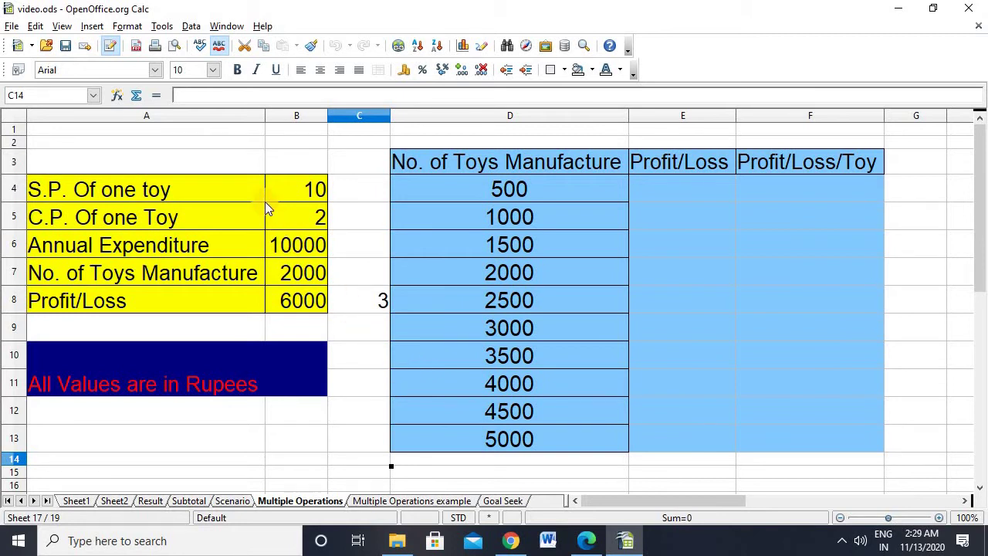
pyautogui.click(301, 220)
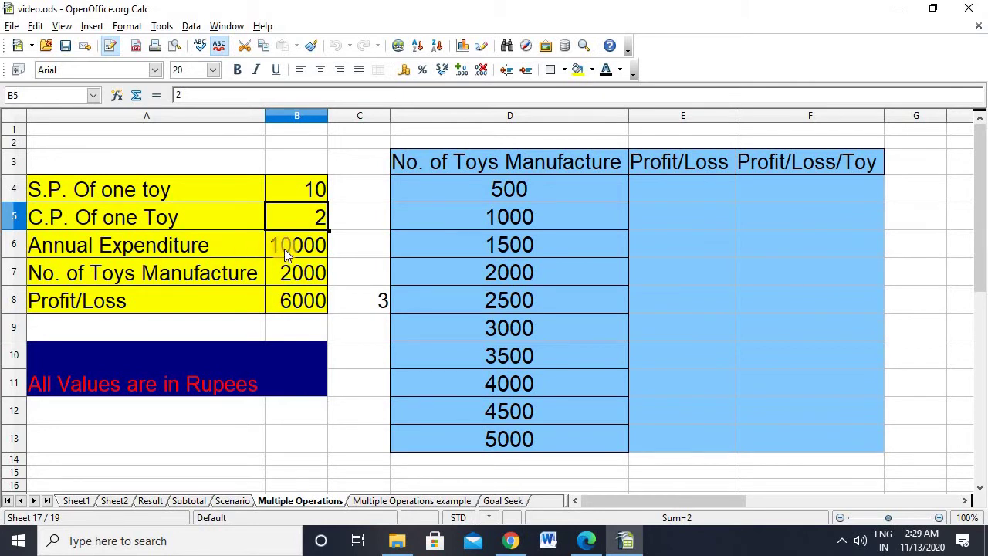
pyautogui.click(293, 300)
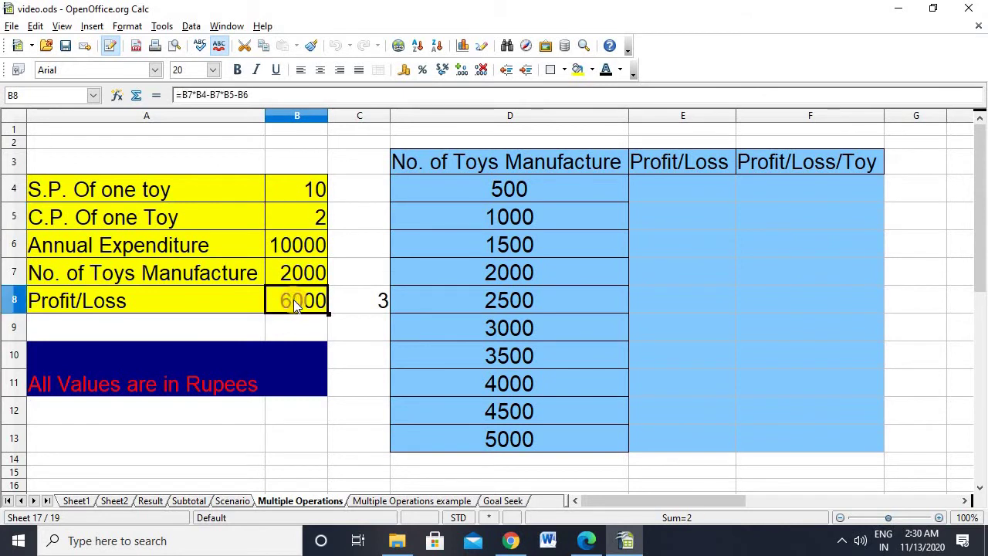
pyautogui.doubleClick(293, 300)
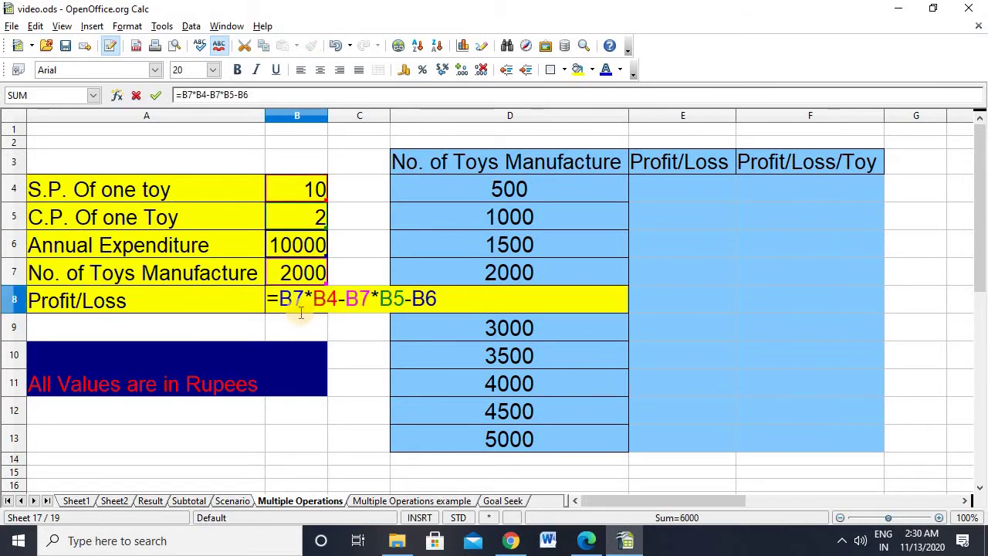
pyautogui.doubleClick(325, 300)
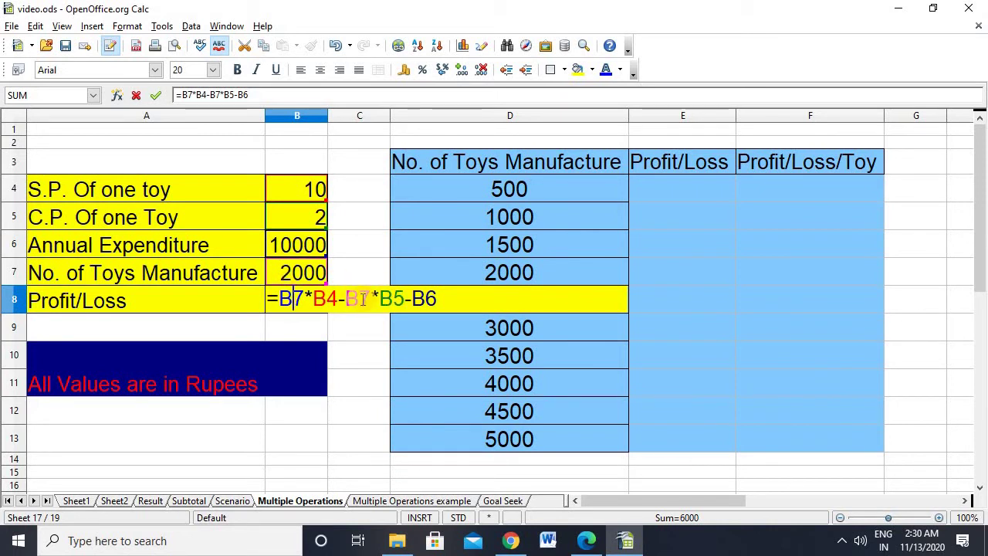
pyautogui.press('Return')
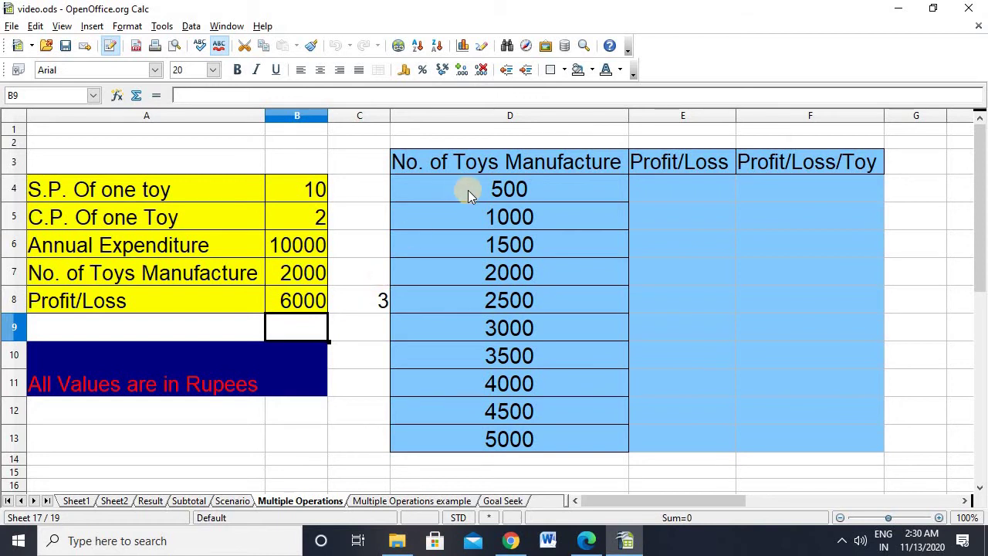
# - Step through quantities 500–5000 in column D, then select D4:E13 as the results table
pyautogui.click(512, 190)
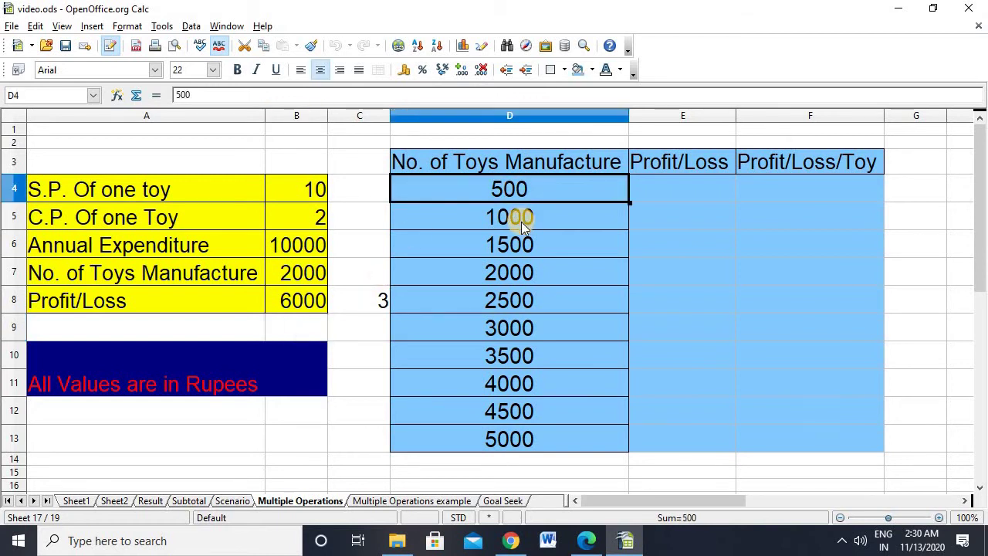
pyautogui.click(521, 222)
pyautogui.click(516, 247)
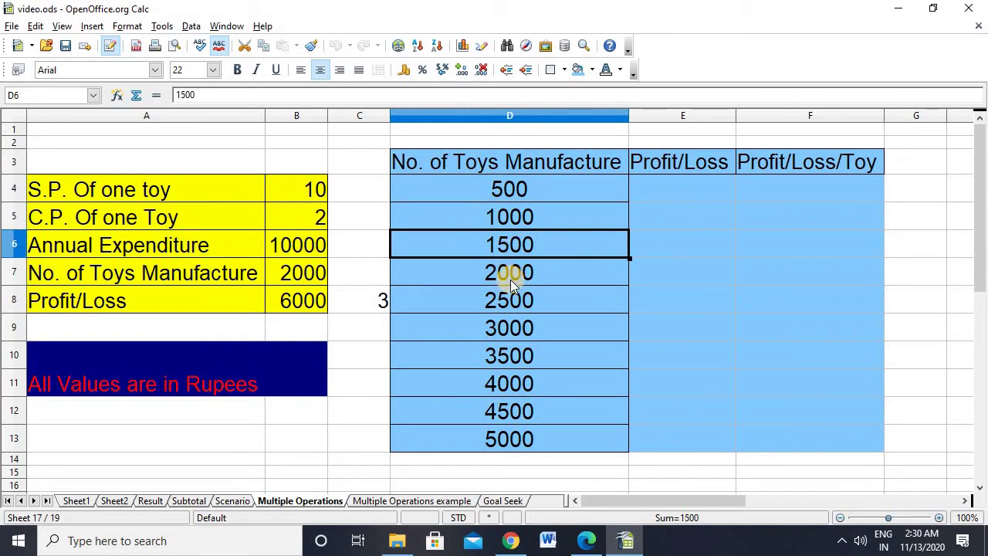
pyautogui.click(511, 280)
pyautogui.click(502, 442)
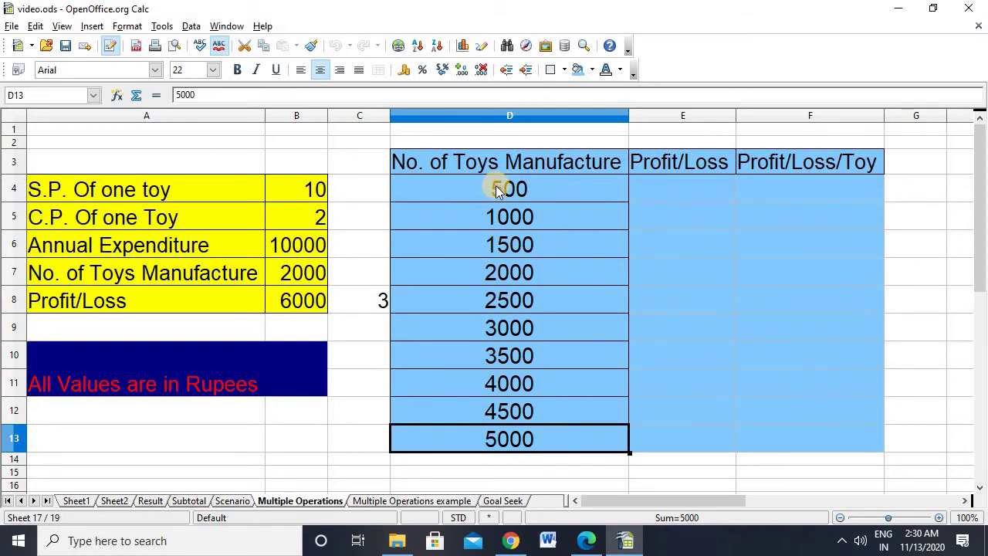
pyautogui.moveTo(497, 192); pyautogui.dragTo(695, 438)
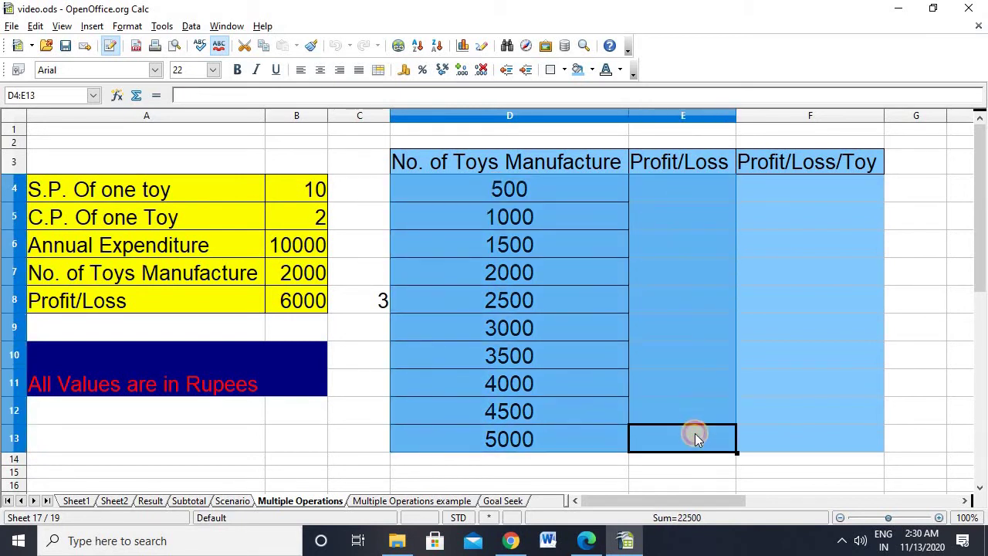
# - Run Multiple Operations on D4:E13 with formula $B$8 and column input cell $B$7
pyautogui.click(191, 27)
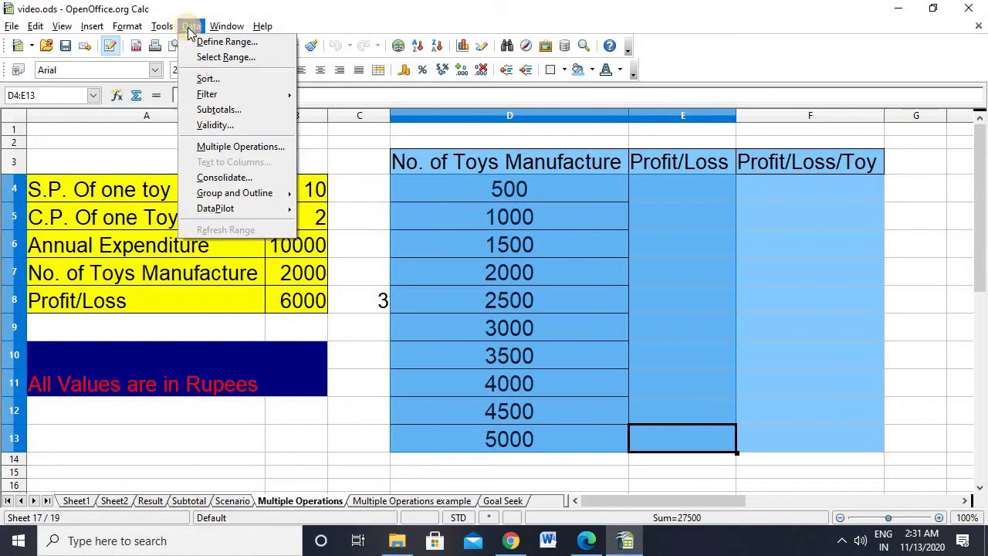
pyautogui.click(223, 147)
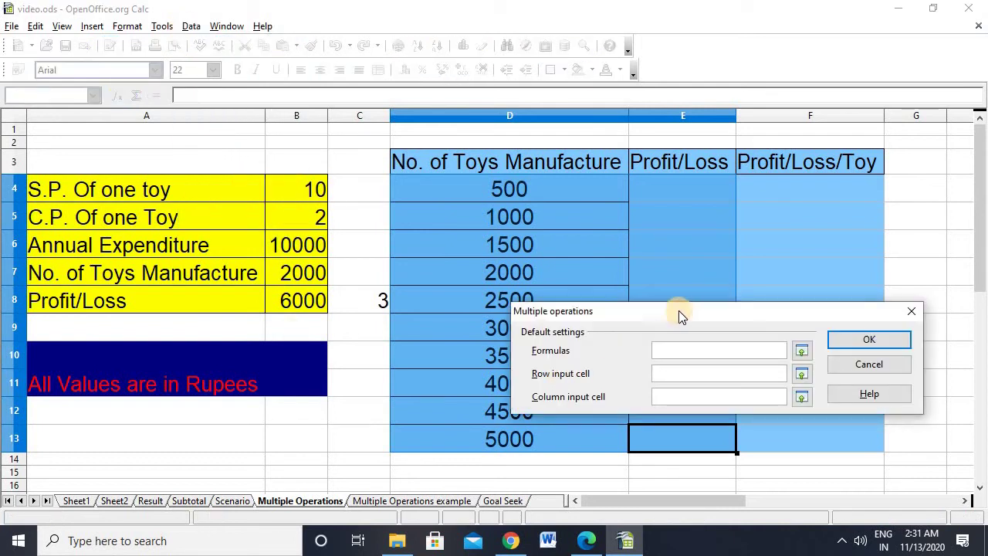
pyautogui.moveTo(679, 310); pyautogui.dragTo(686, 160)
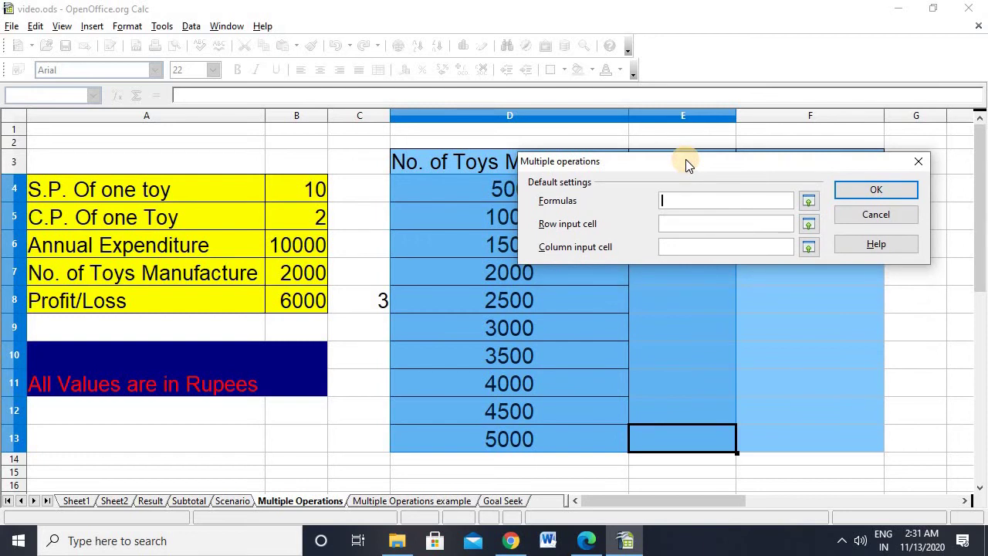
pyautogui.click(807, 202)
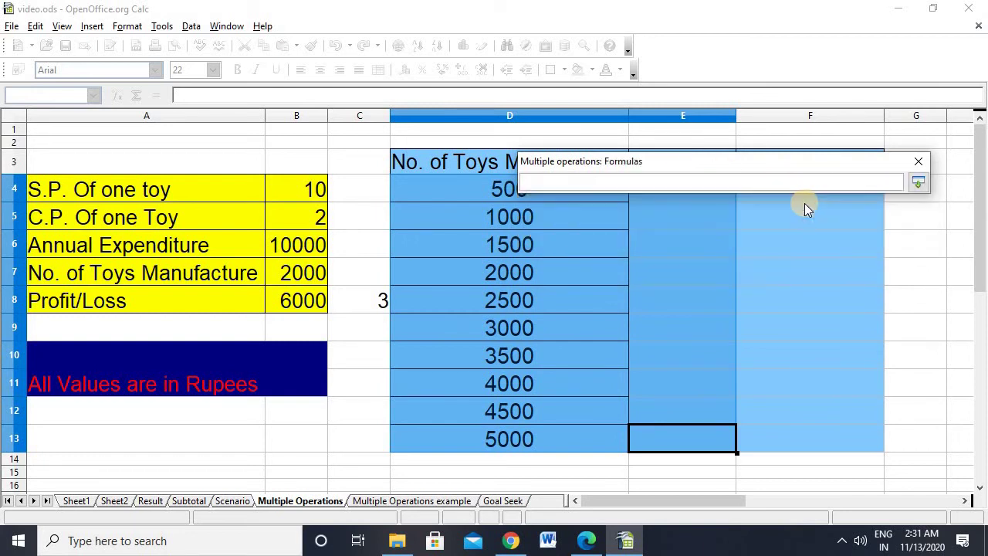
pyautogui.click(292, 301)
pyautogui.click(919, 183)
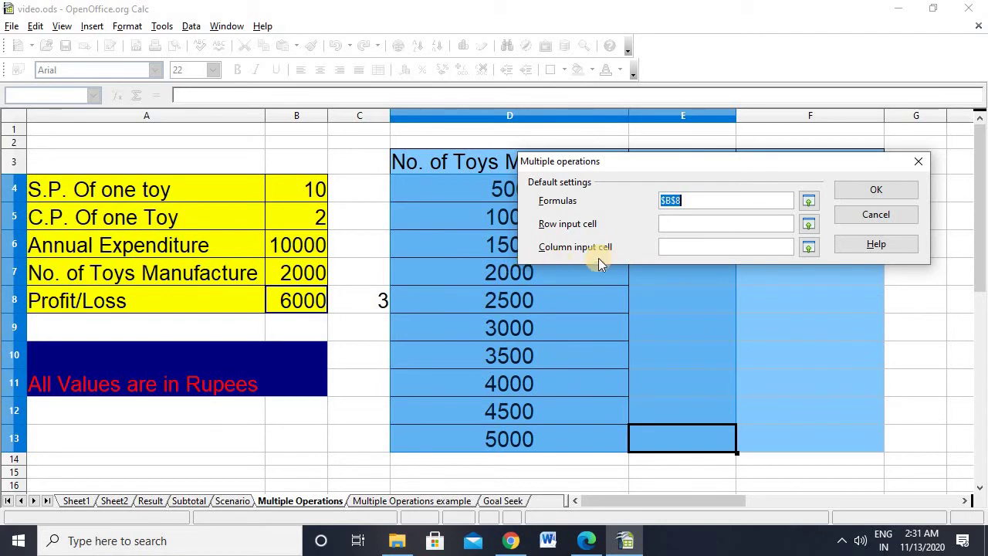
pyautogui.click(809, 245)
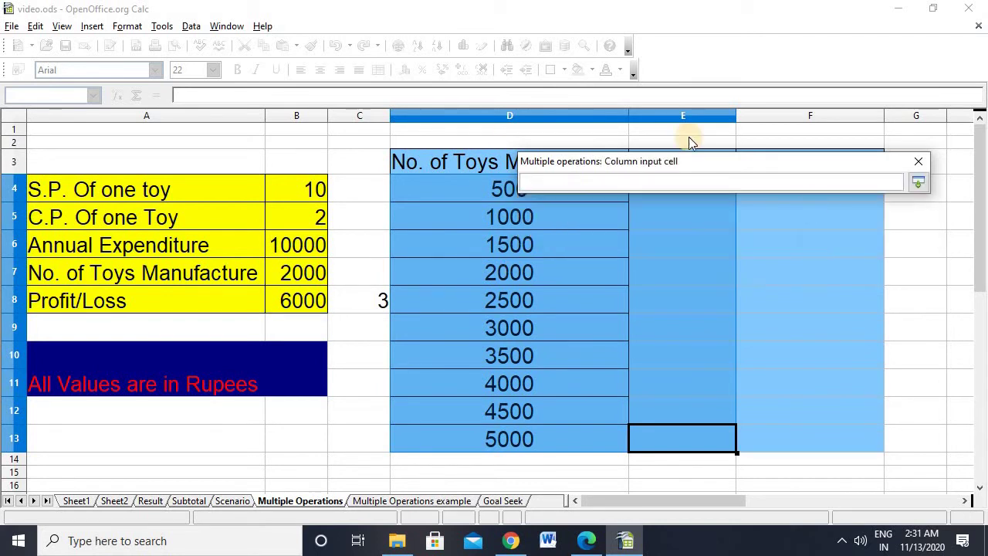
pyautogui.click(303, 276)
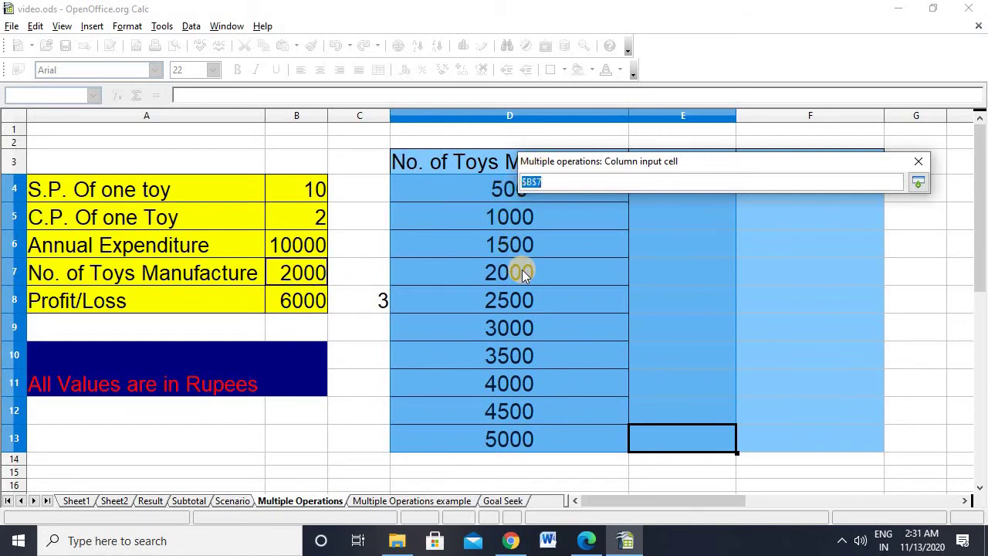
pyautogui.click(916, 180)
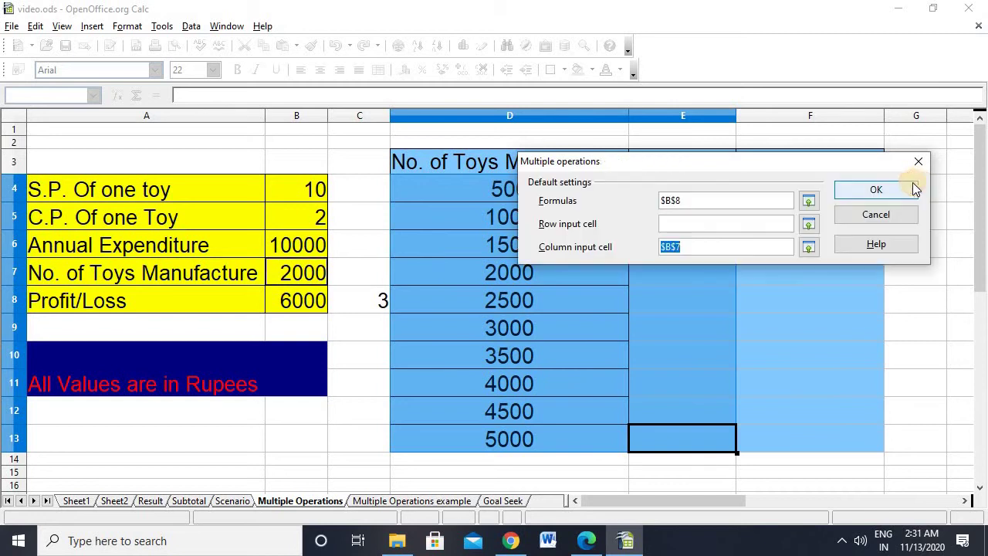
pyautogui.click(892, 193)
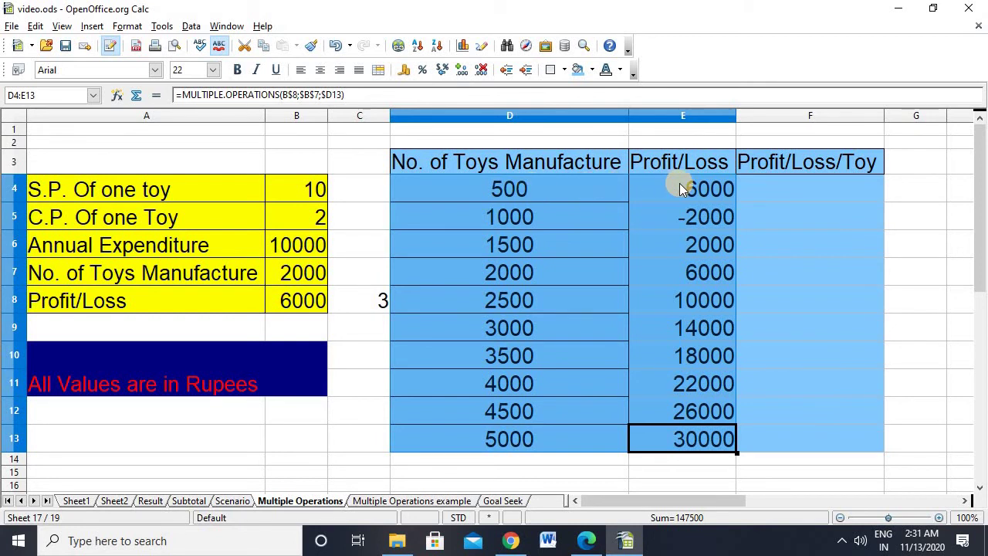
# - Inspect quantity D13, the generated formula in E13, and input cells B7 and B8
pyautogui.click(513, 445)
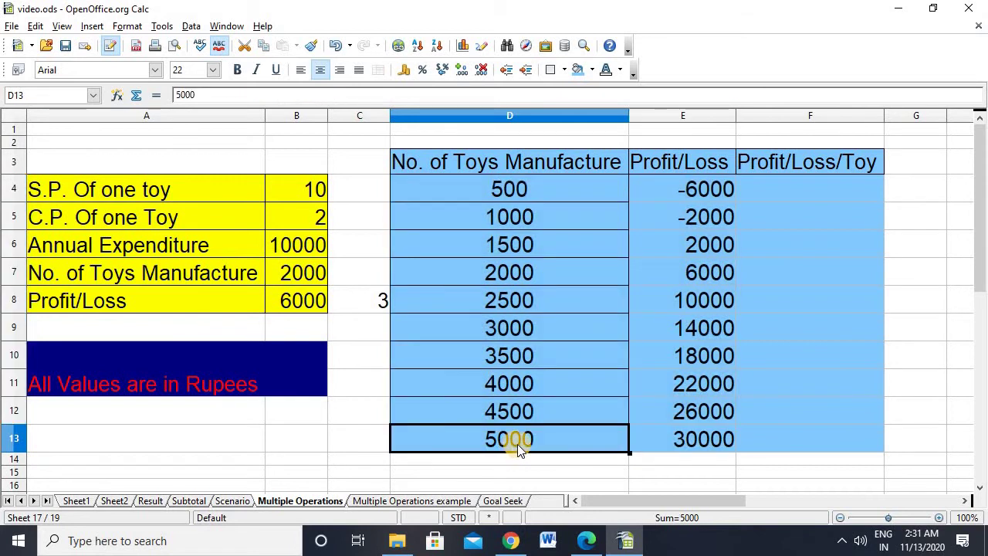
pyautogui.click(678, 431)
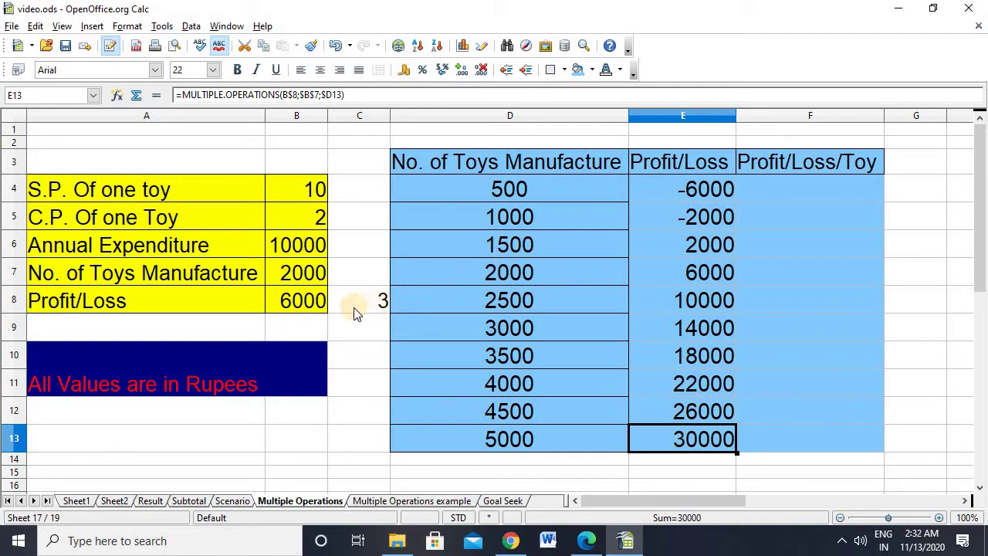
pyautogui.click(292, 275)
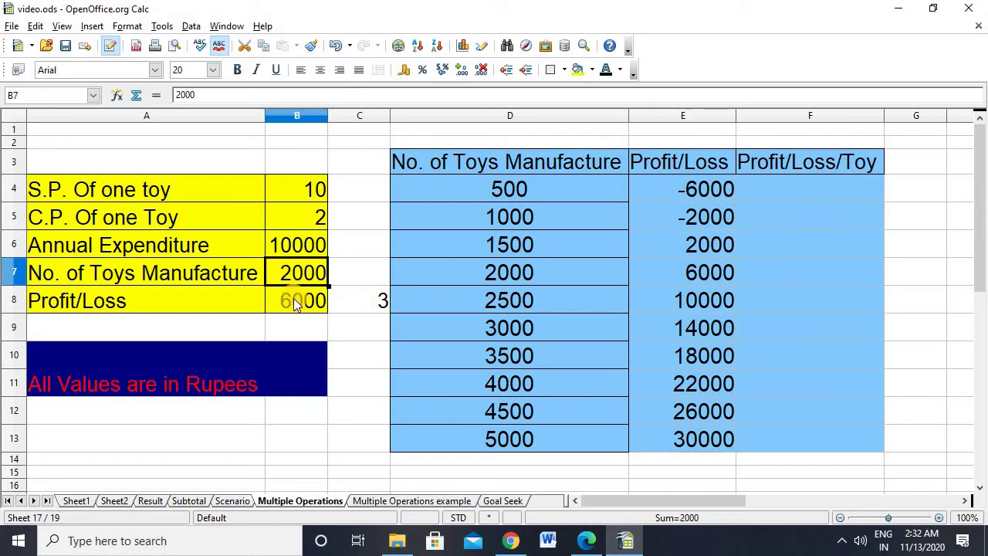
pyautogui.click(293, 300)
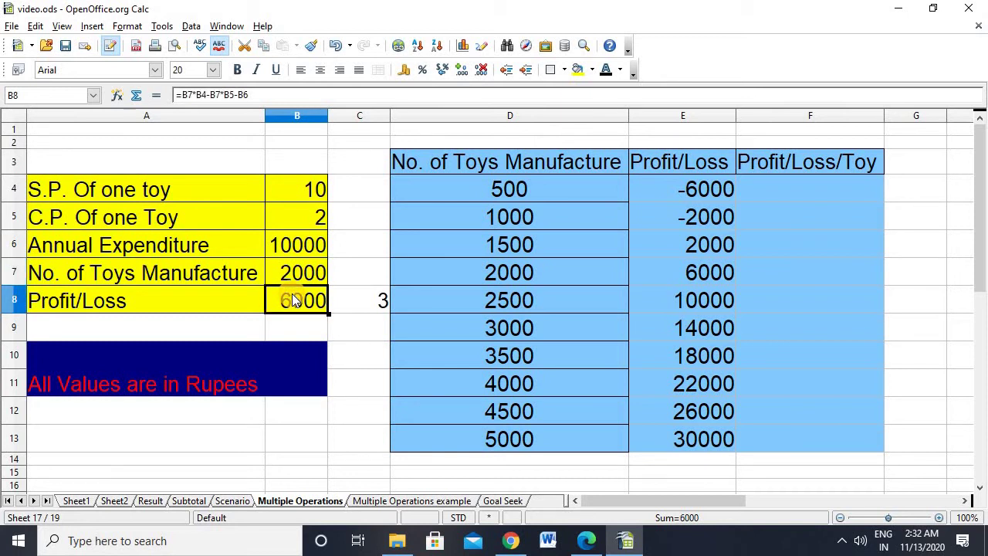
# - Confirm the =B8/B7 formula in C8 and undo to clear the old Profit/Loss results
pyautogui.click(360, 302)
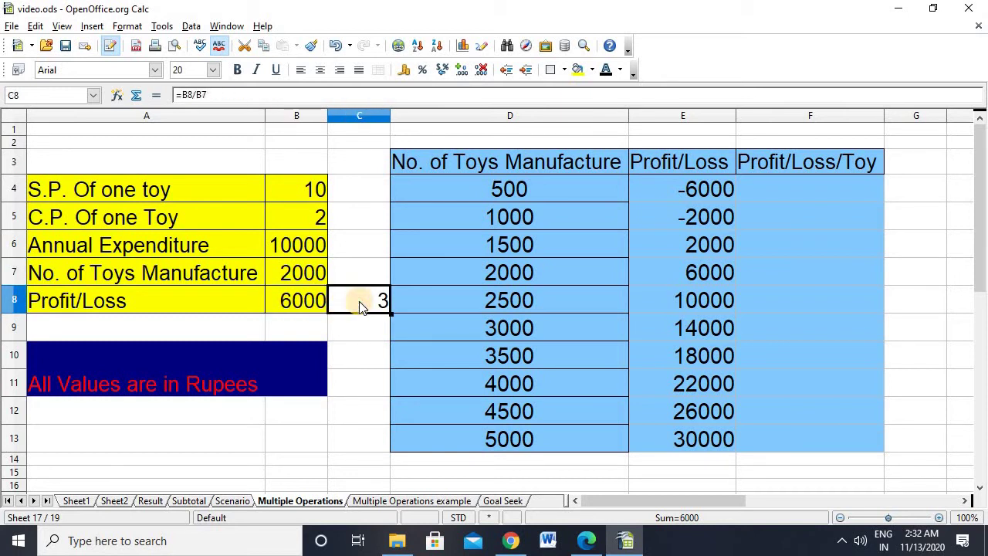
pyautogui.doubleClick(357, 303)
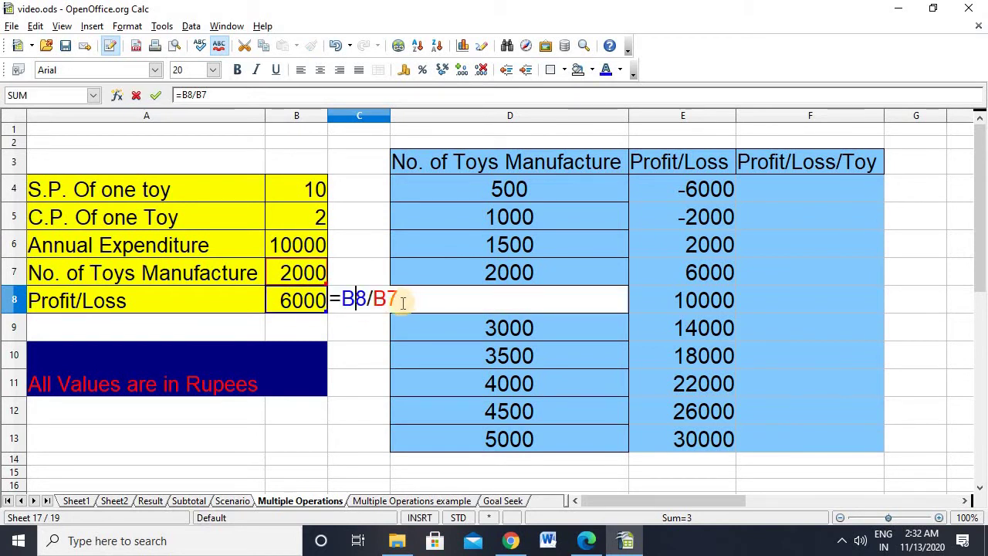
pyautogui.press('Return')
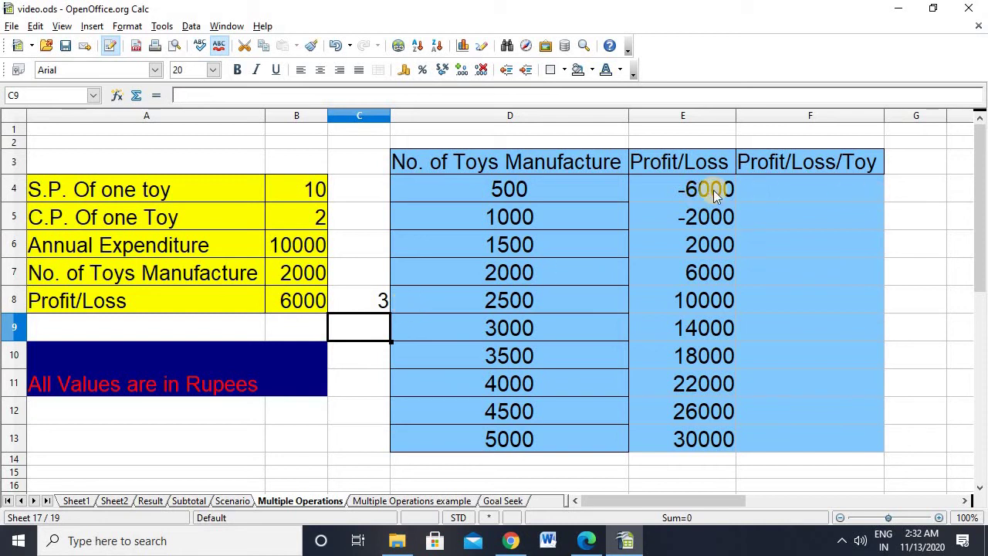
pyautogui.hotkey('ctrl', 'z')
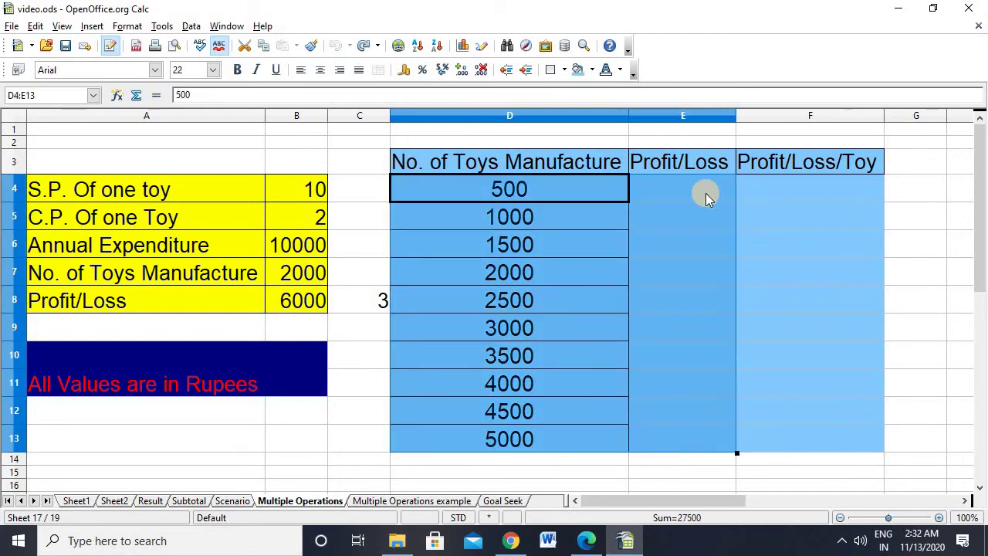
# - Fill D4:F13 via Multiple Operations with formulas $B$8:$C$8 and column input cell $B$7
pyautogui.moveTo(549, 191); pyautogui.dragTo(757, 431)
pyautogui.click(582, 200)
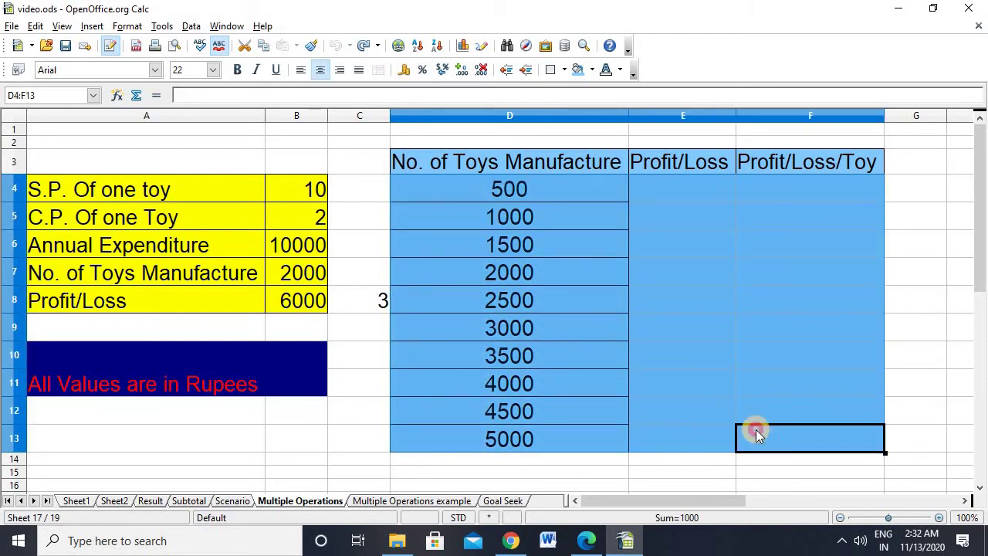
pyautogui.click(191, 26)
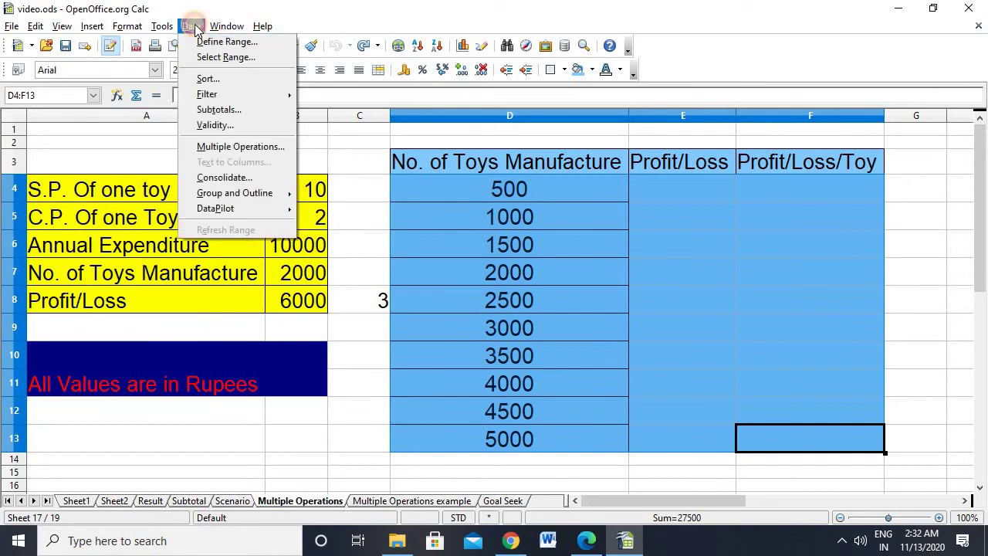
pyautogui.click(216, 147)
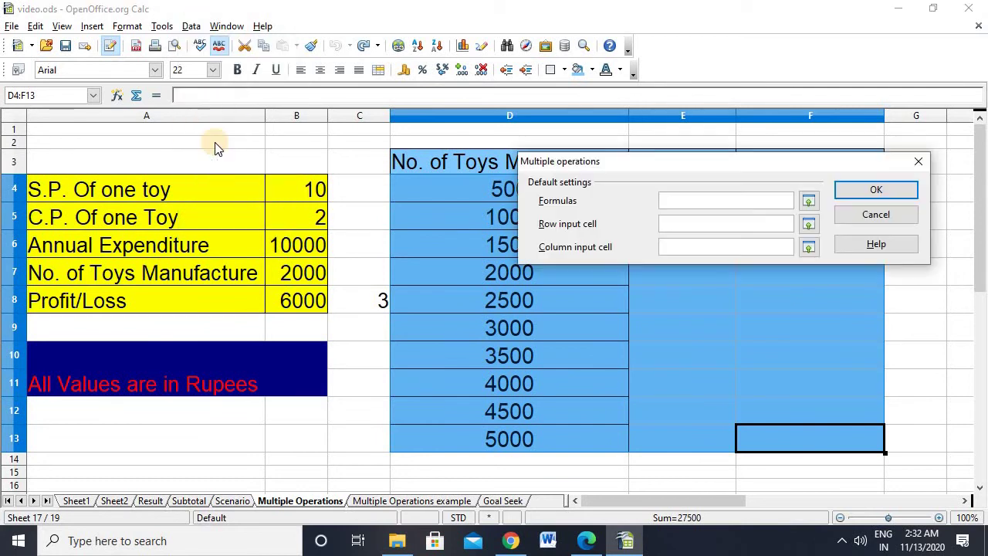
pyautogui.click(809, 201)
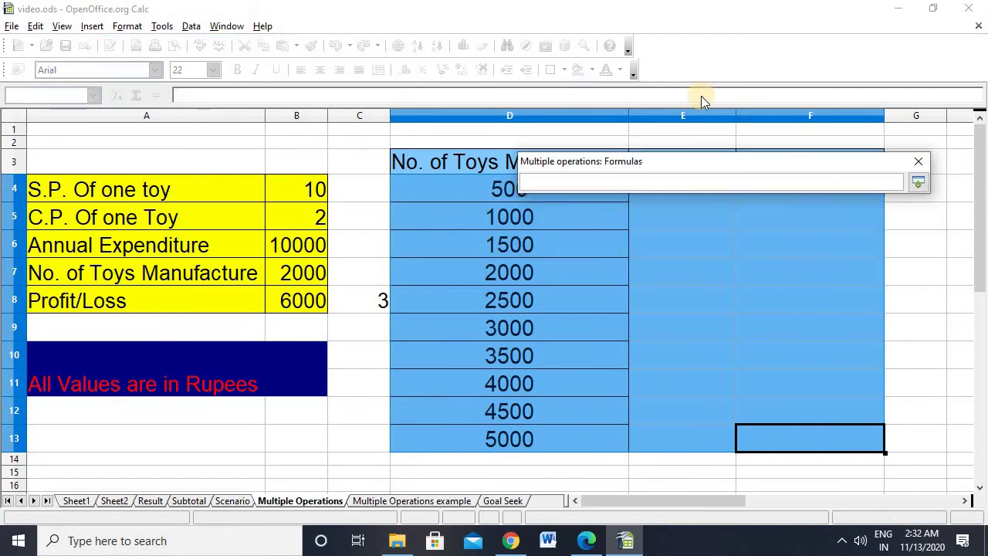
pyautogui.moveTo(307, 303); pyautogui.dragTo(367, 303)
pyautogui.click(918, 182)
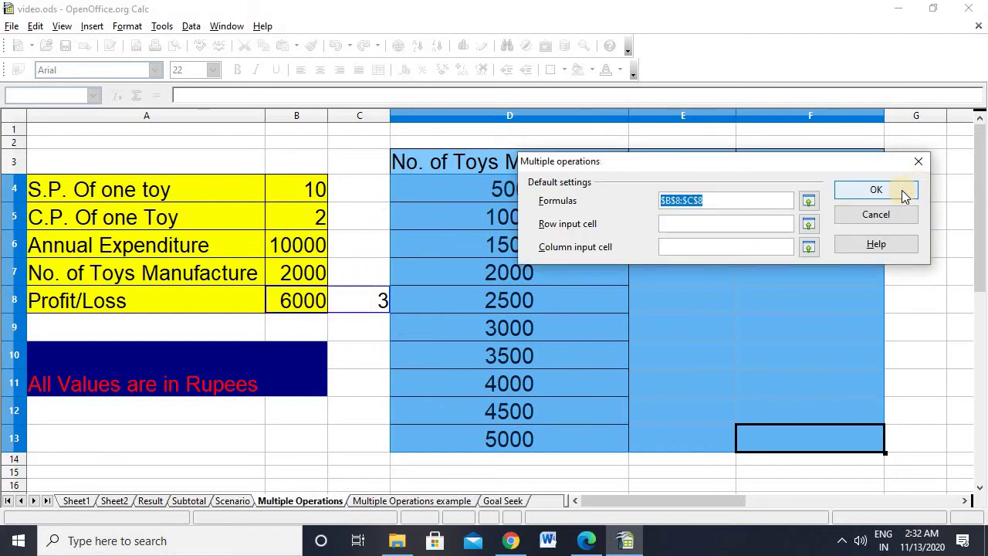
pyautogui.click(811, 247)
pyautogui.click(290, 270)
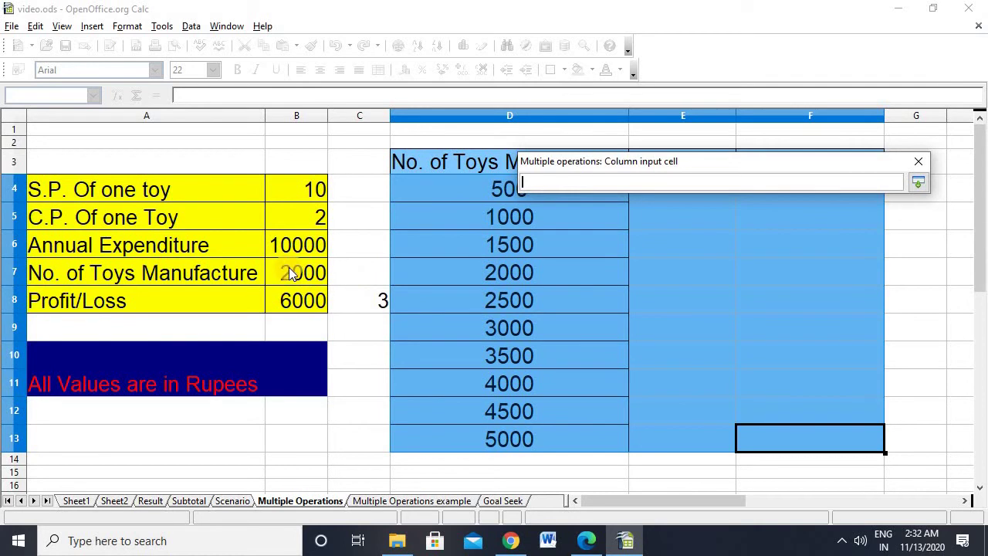
pyautogui.click(919, 183)
pyautogui.click(877, 189)
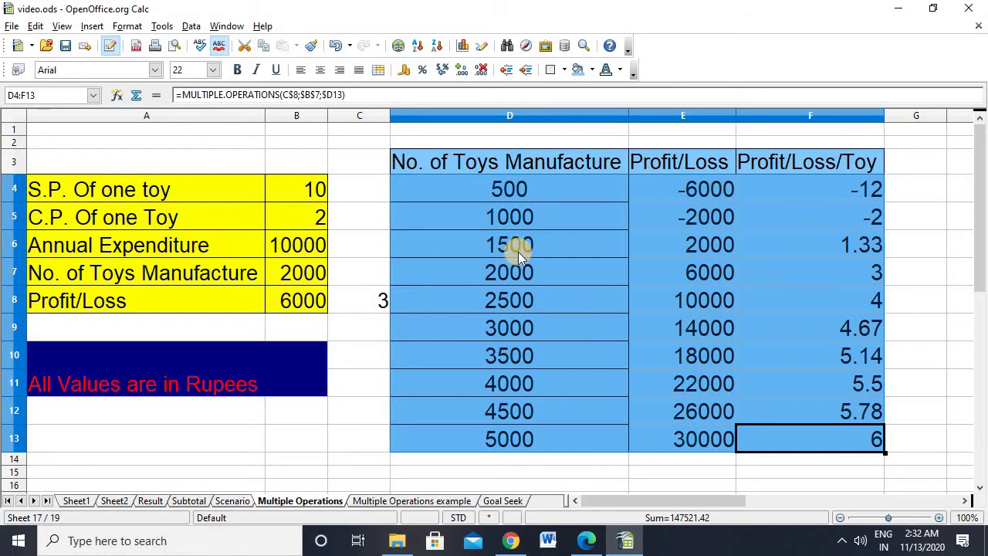
# - Check the generated results in D7, E7, F7, D4 and E4, then go to the example sheet
pyautogui.click(516, 275)
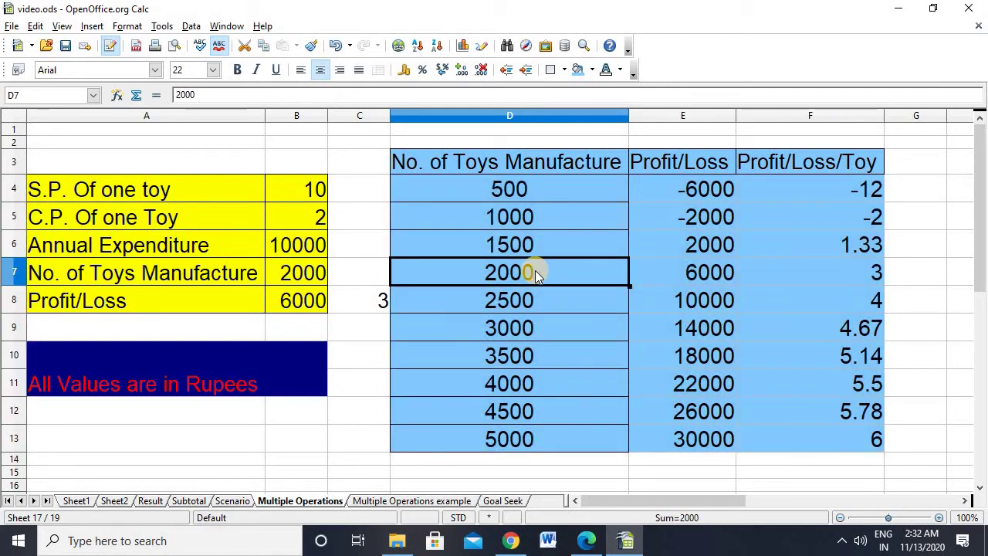
pyautogui.click(684, 272)
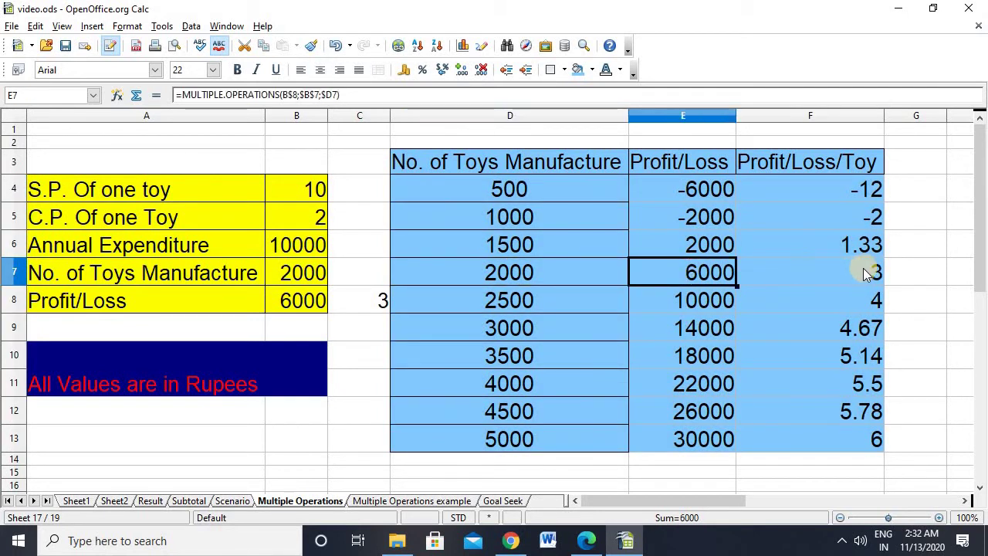
pyautogui.click(854, 276)
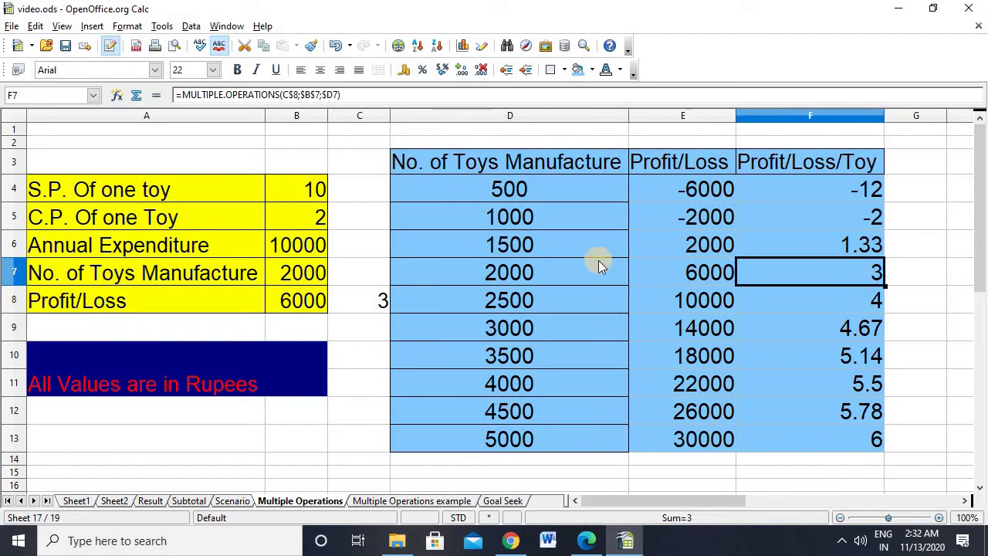
pyautogui.click(465, 199)
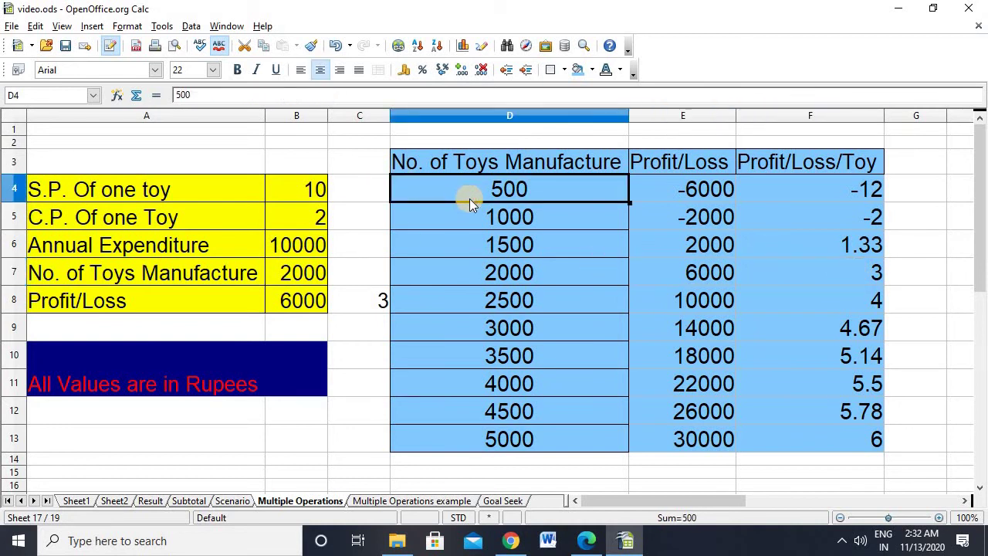
pyautogui.click(668, 189)
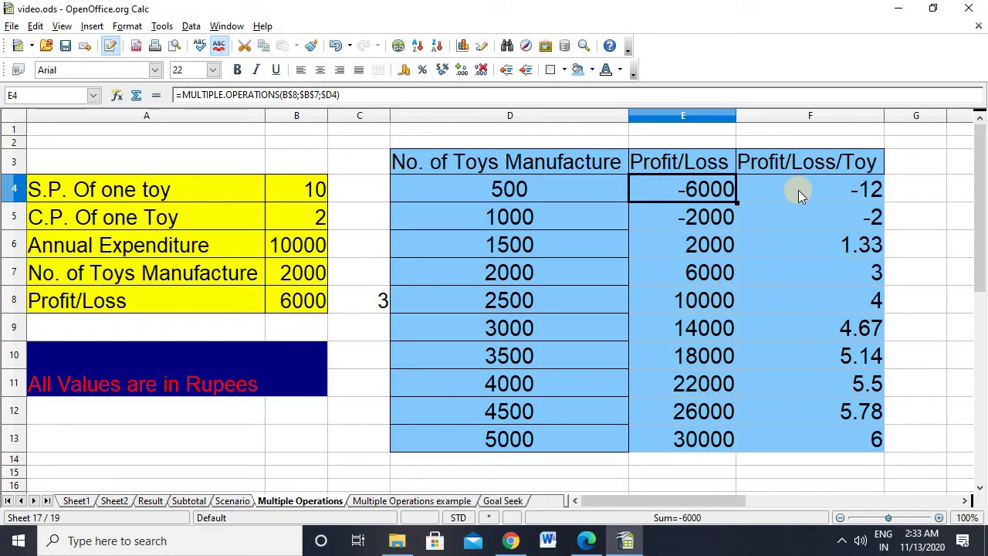
pyautogui.click(399, 502)
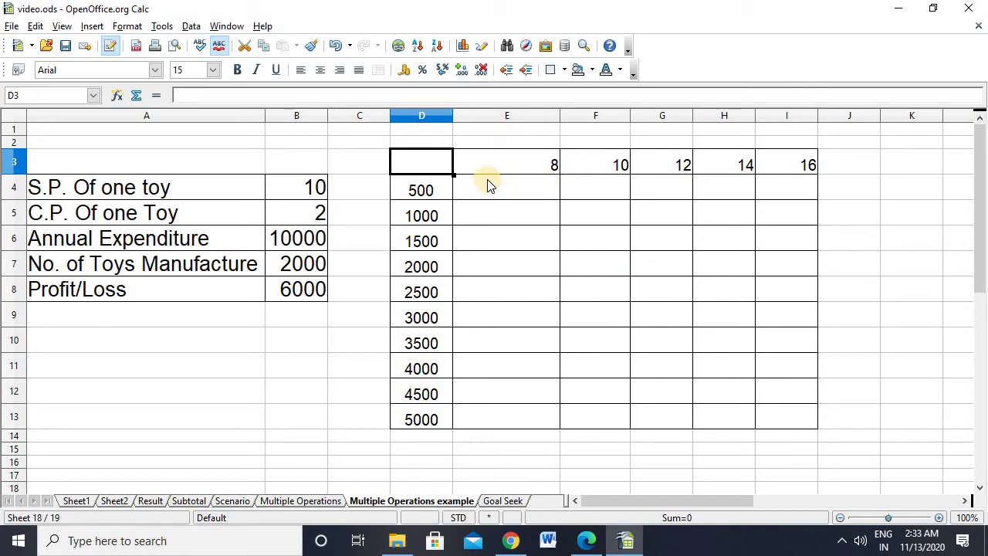
# - Select the quantity × selling-price grid D3:I13 and open the Data menu
pyautogui.moveTo(434, 170); pyautogui.dragTo(794, 427)
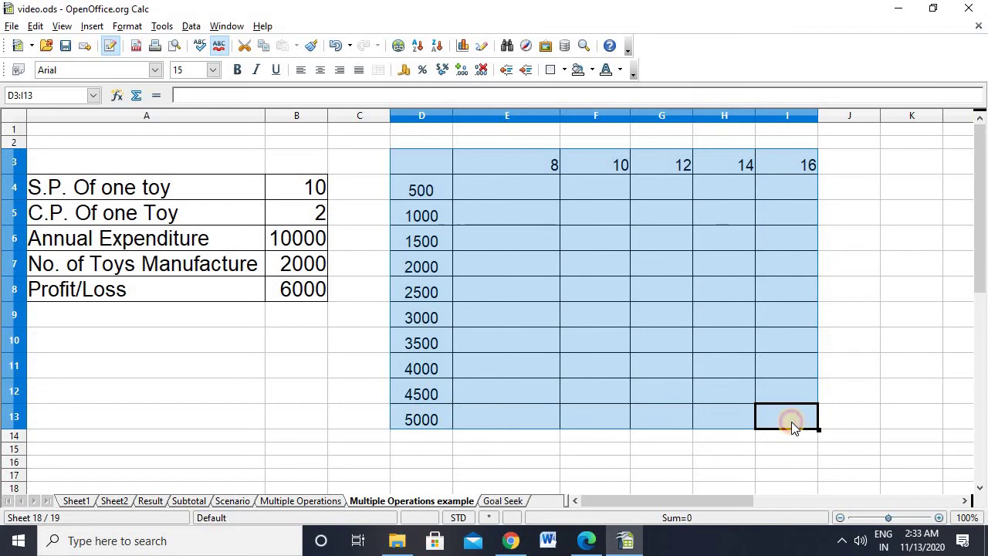
pyautogui.click(192, 27)
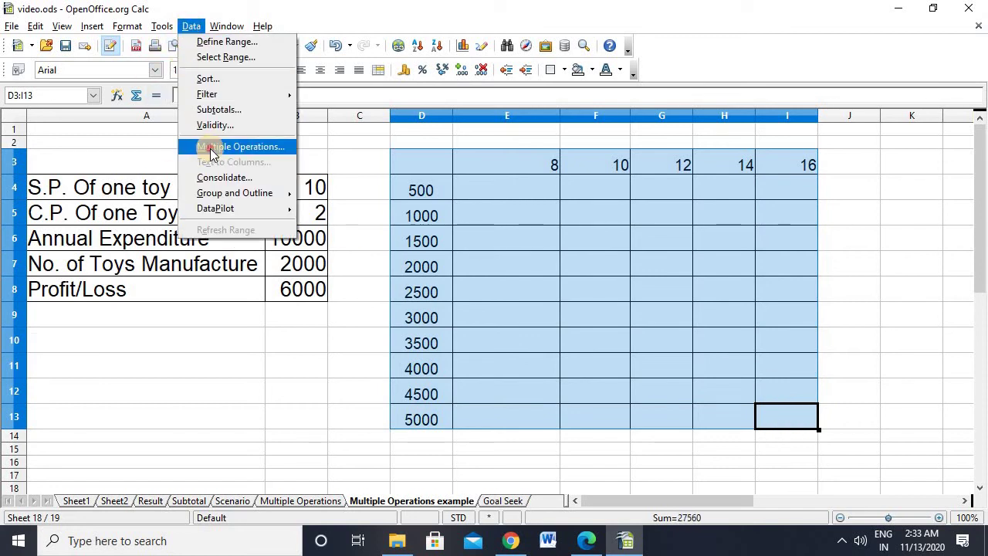
# - Run Multiple Operations on D3:I13 with formula $B$8, column input $B$7 and row input $B$4
pyautogui.click(210, 147)
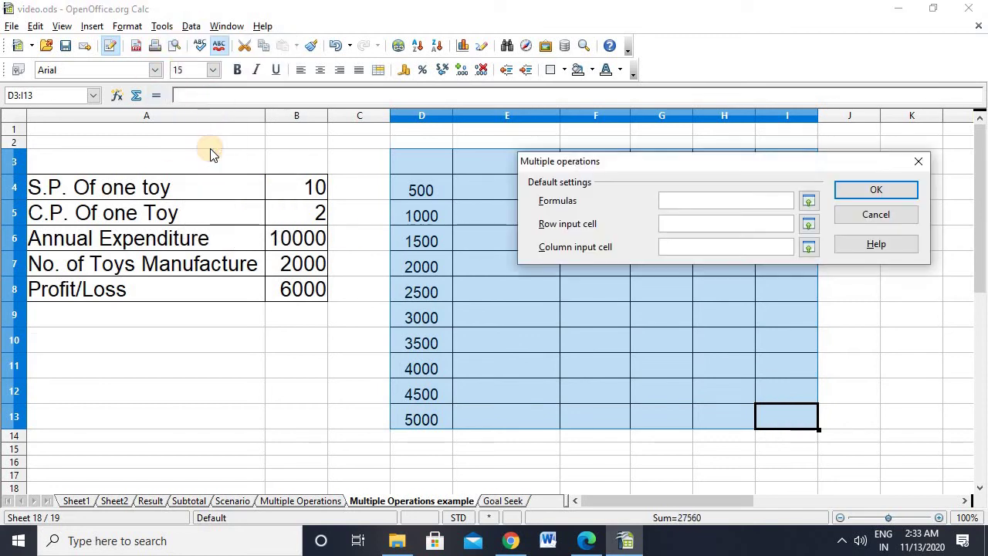
pyautogui.click(808, 201)
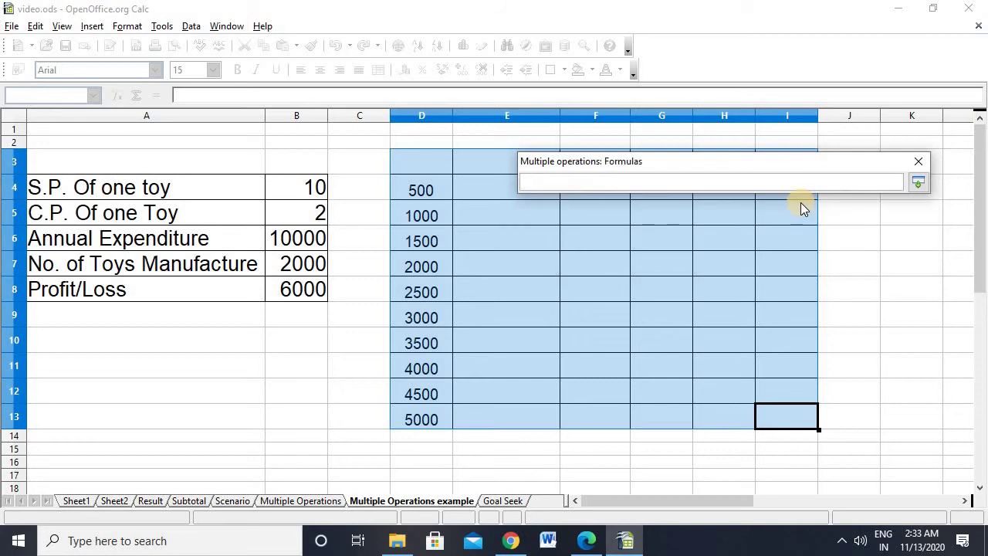
pyautogui.click(298, 264)
pyautogui.click(298, 289)
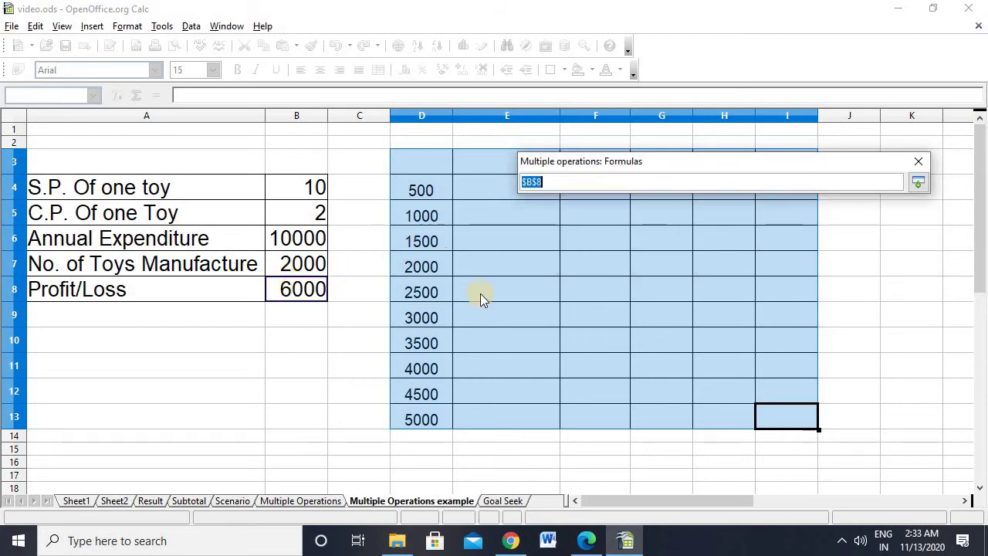
pyautogui.click(919, 183)
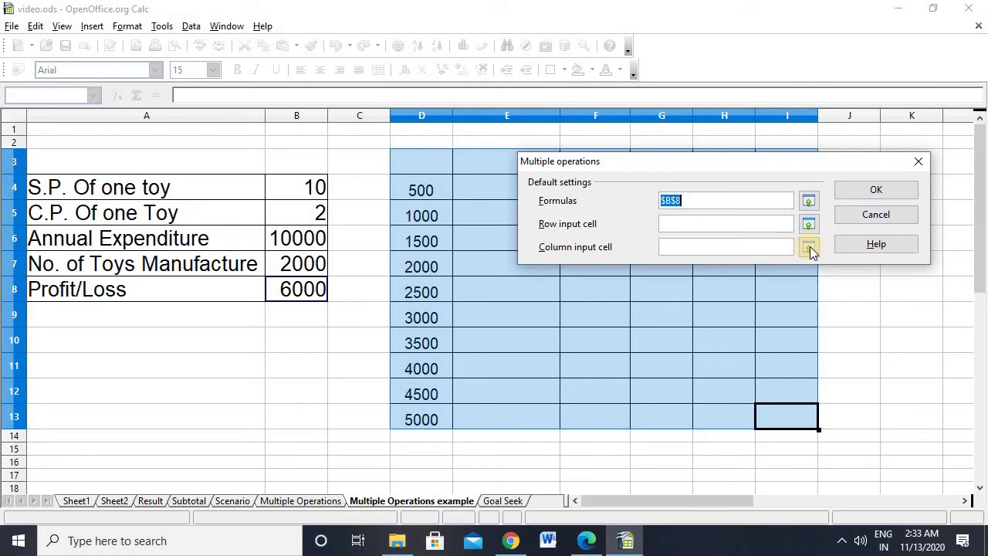
pyautogui.click(808, 246)
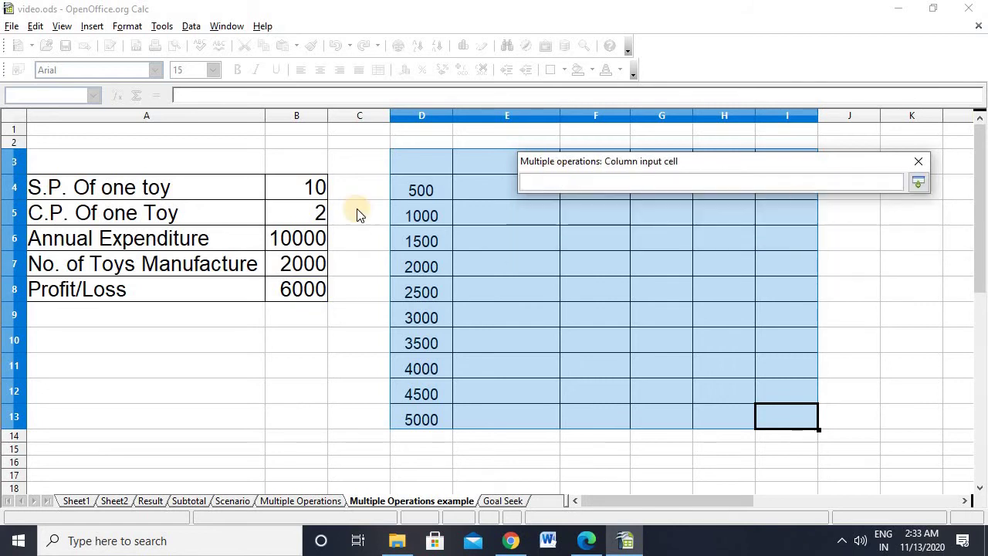
pyautogui.click(289, 267)
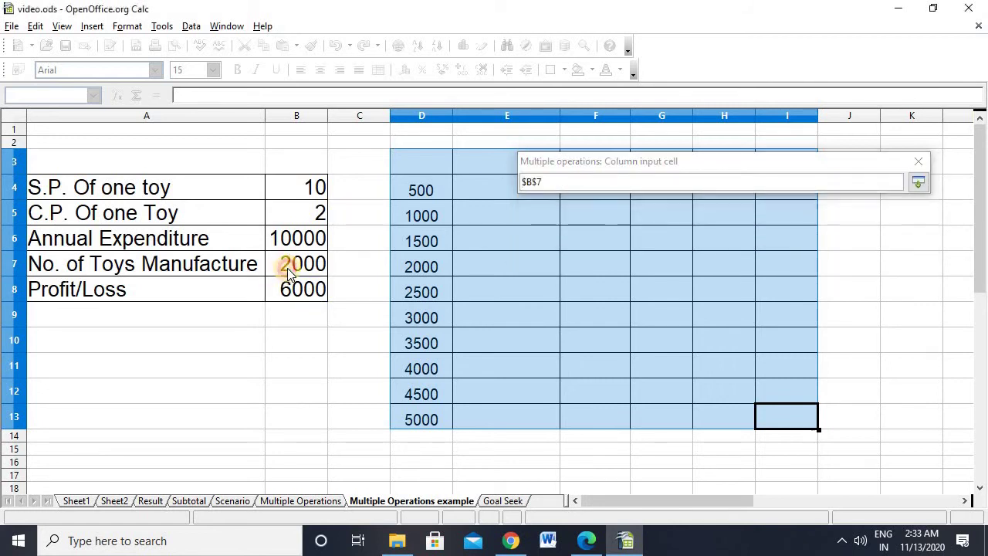
pyautogui.click(923, 183)
pyautogui.click(808, 221)
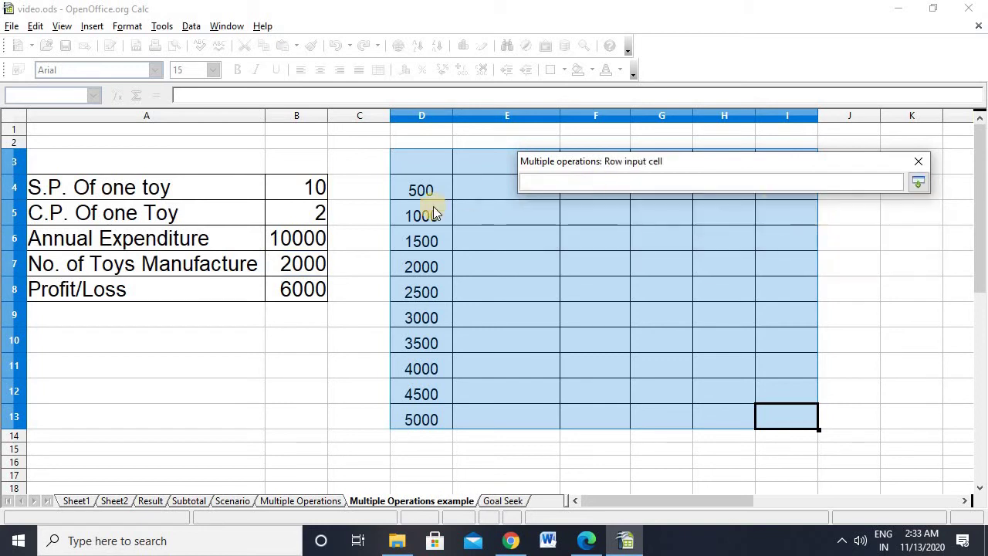
pyautogui.click(283, 197)
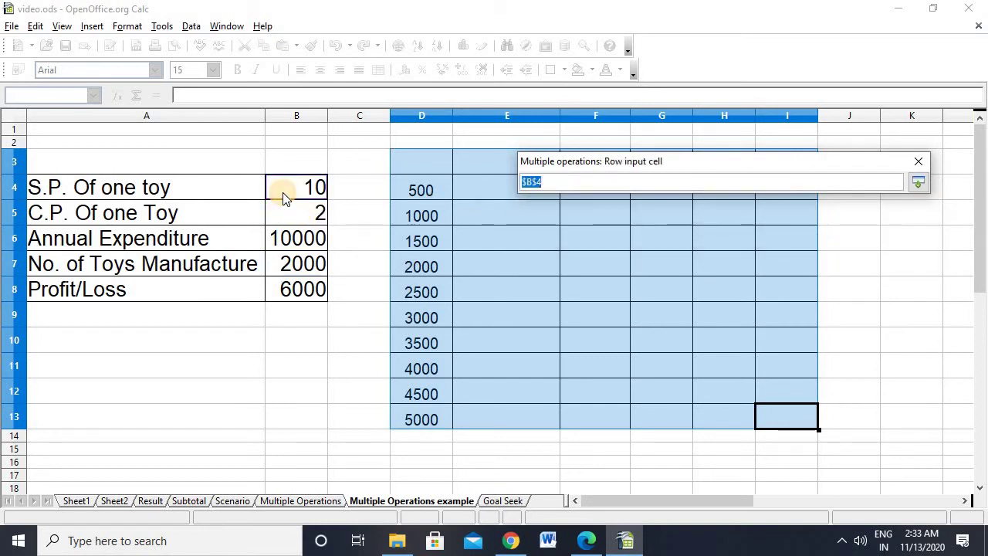
pyautogui.moveTo(765, 164); pyautogui.dragTo(786, 368)
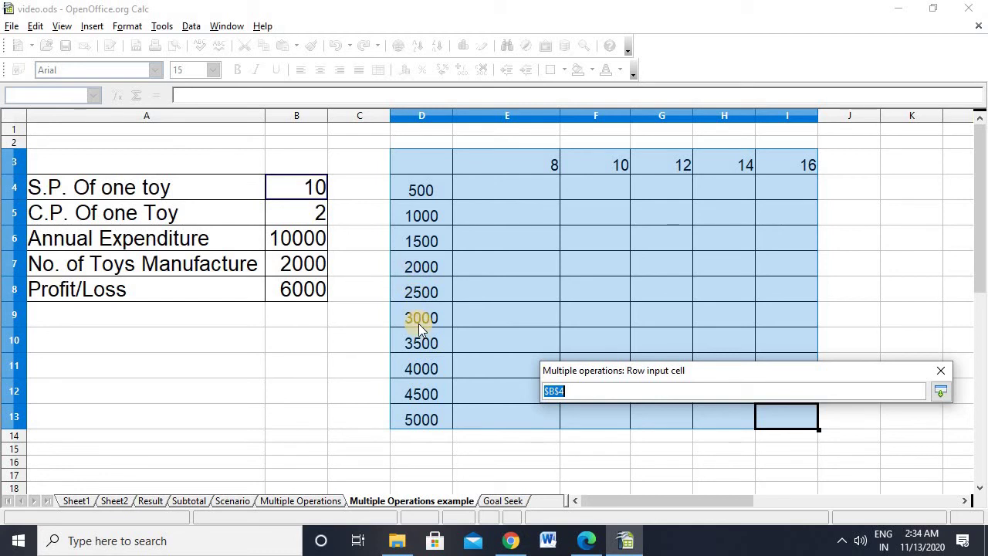
pyautogui.click(941, 392)
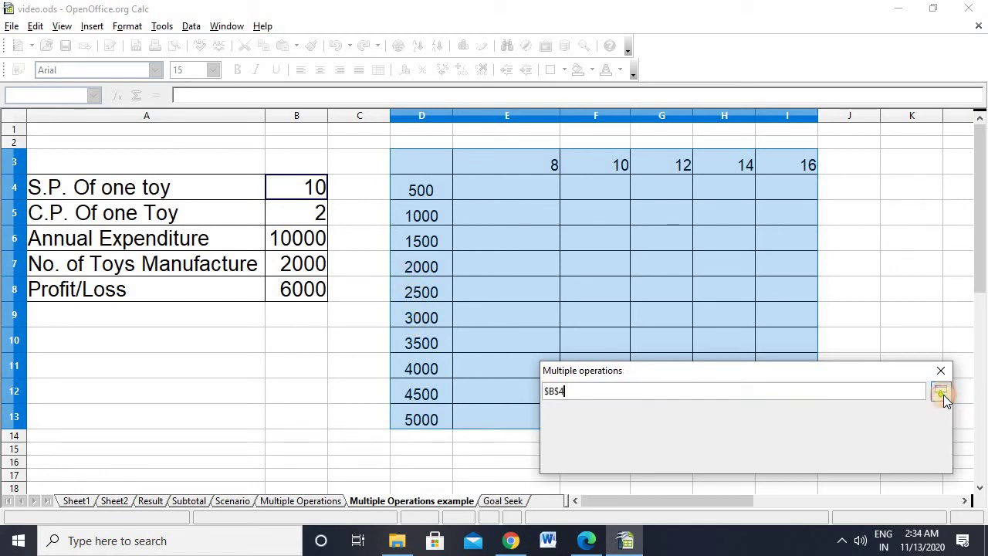
pyautogui.click(908, 407)
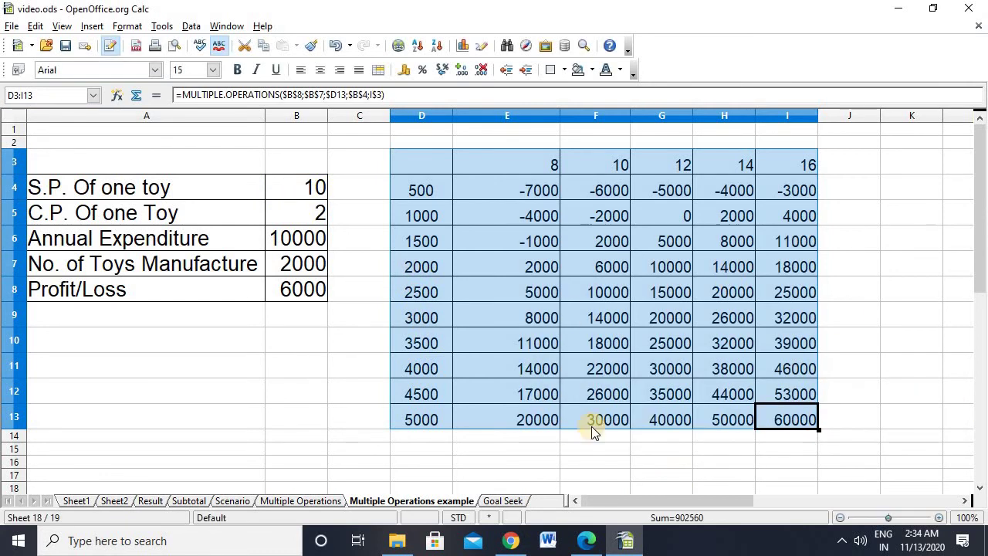
pyautogui.click(423, 218)
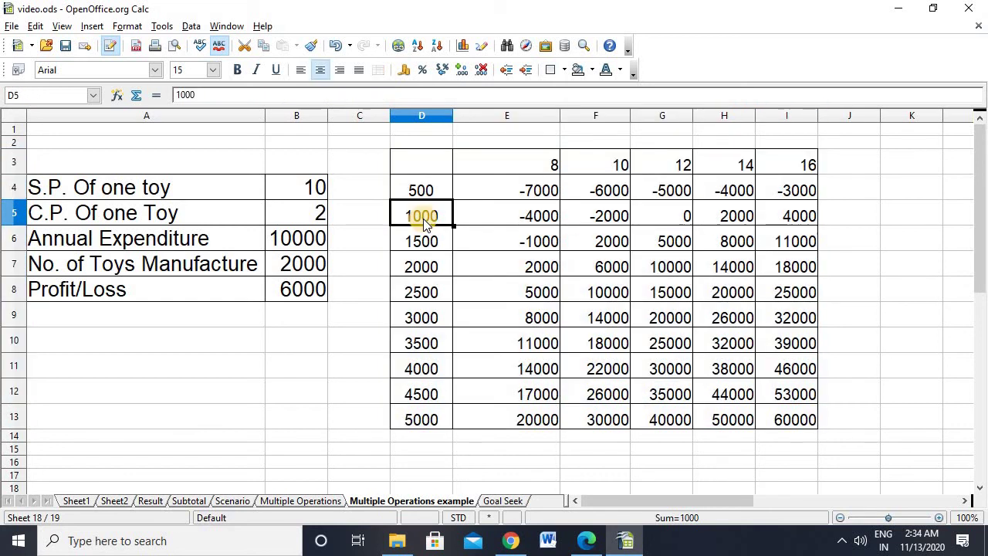
pyautogui.click(536, 218)
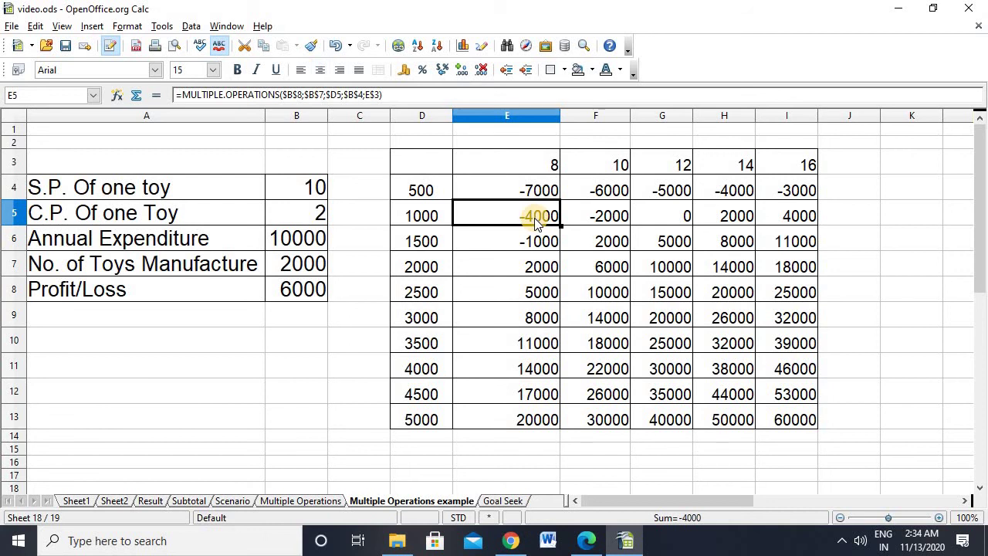
pyautogui.click(610, 220)
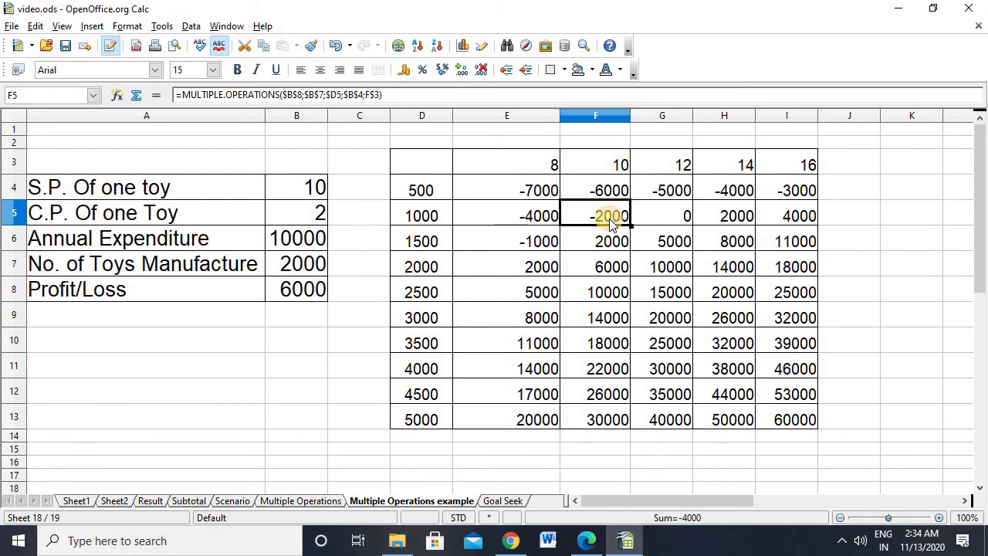
pyautogui.click(664, 222)
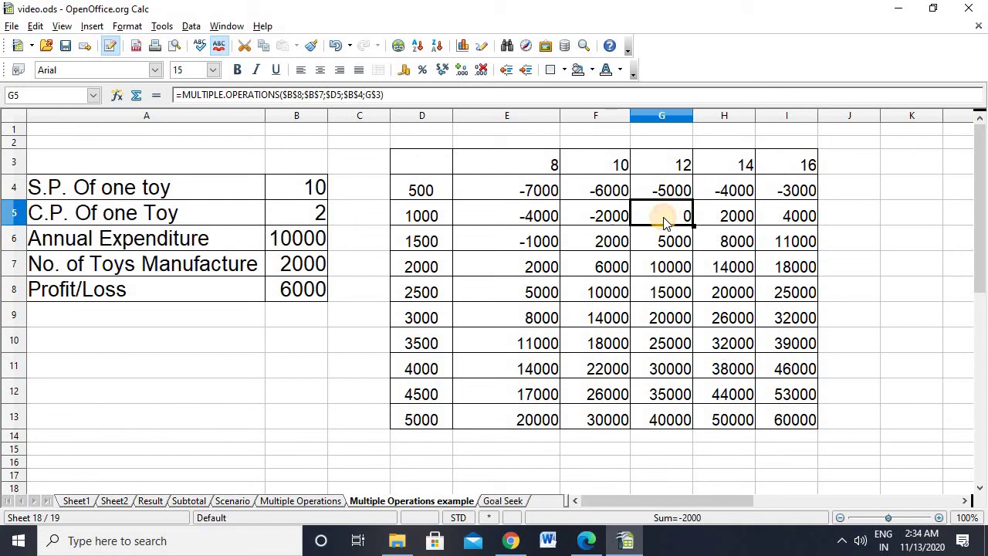
pyautogui.click(720, 165)
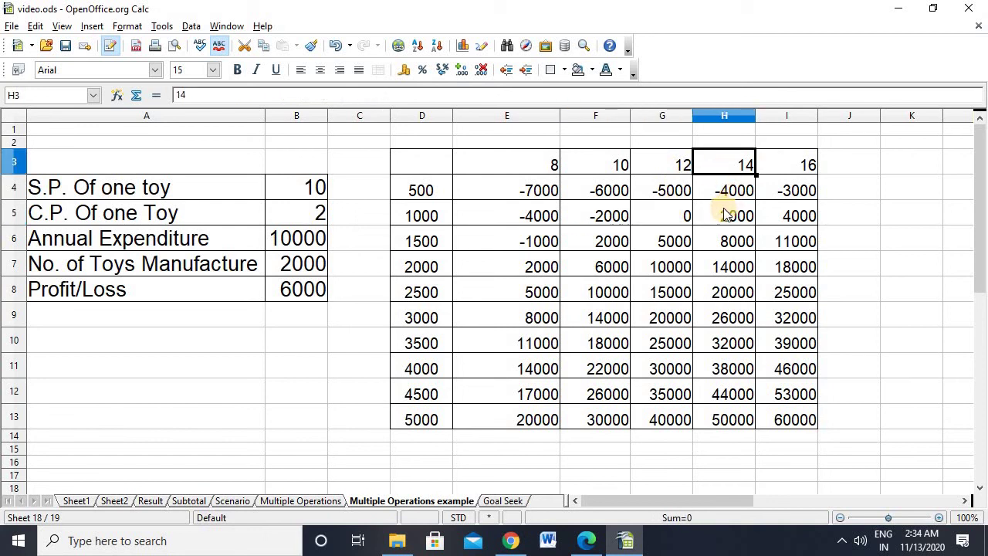
pyautogui.click(726, 216)
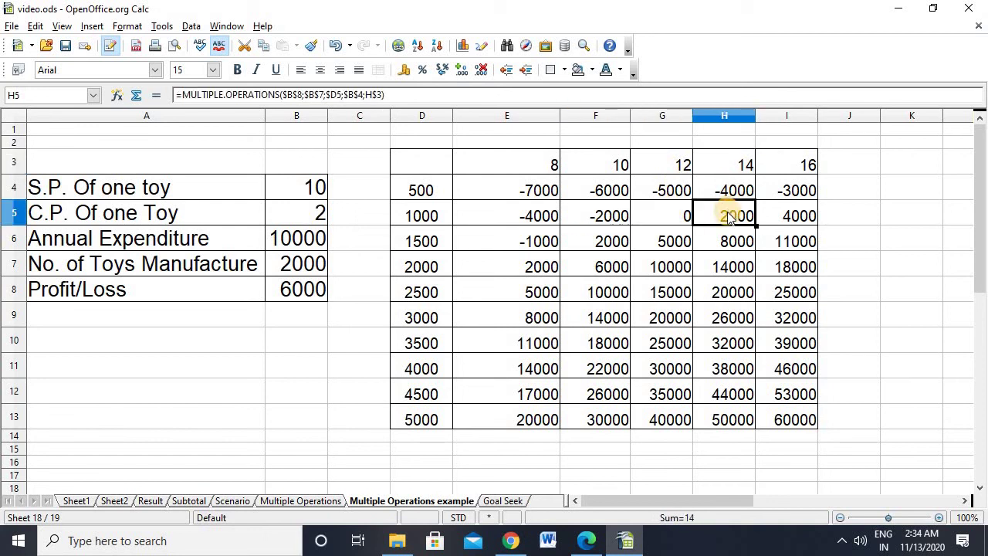
pyautogui.click(790, 222)
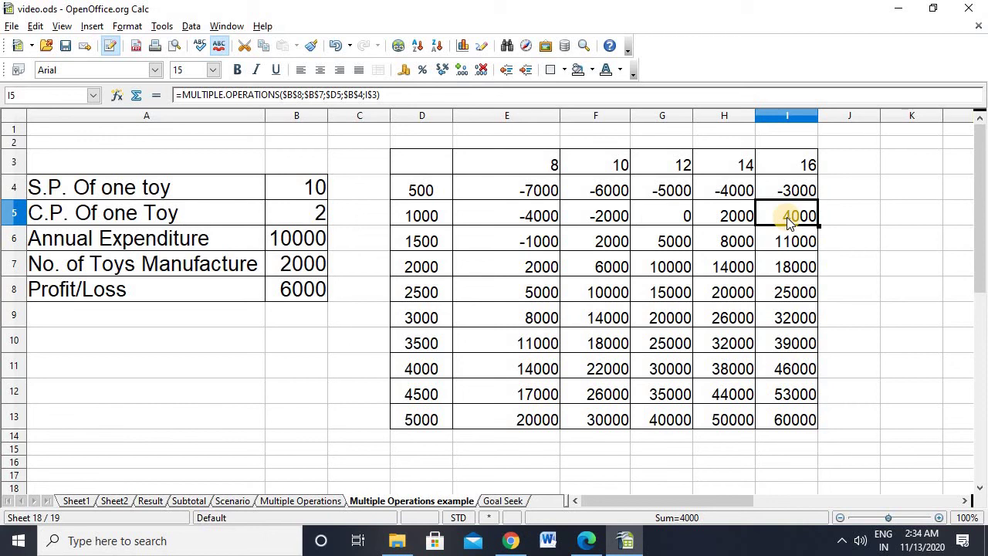
# - Return to the tutorial PDF in Edge and scroll down to Figure 10 on page 14
pyautogui.click(631, 545)
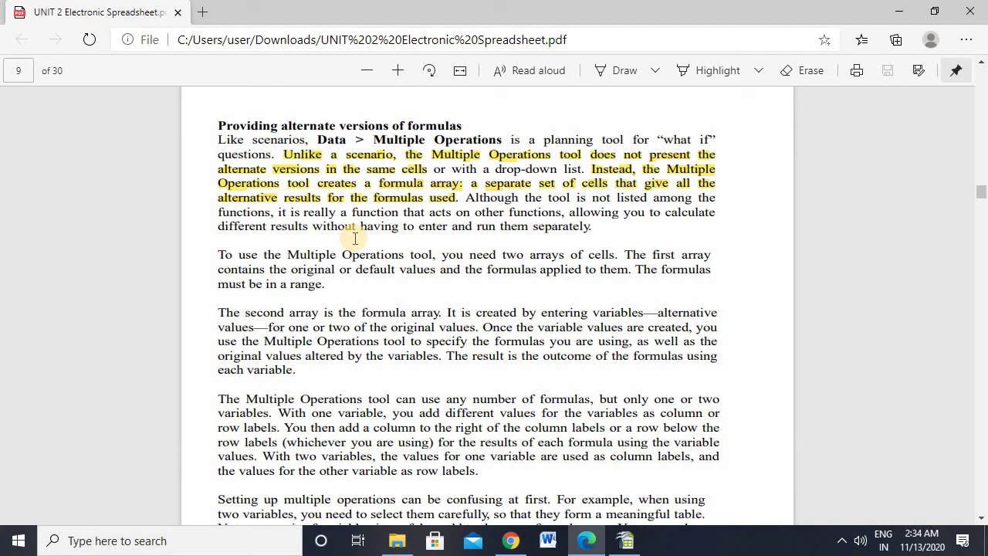
pyautogui.scroll(-10, 356, 239)
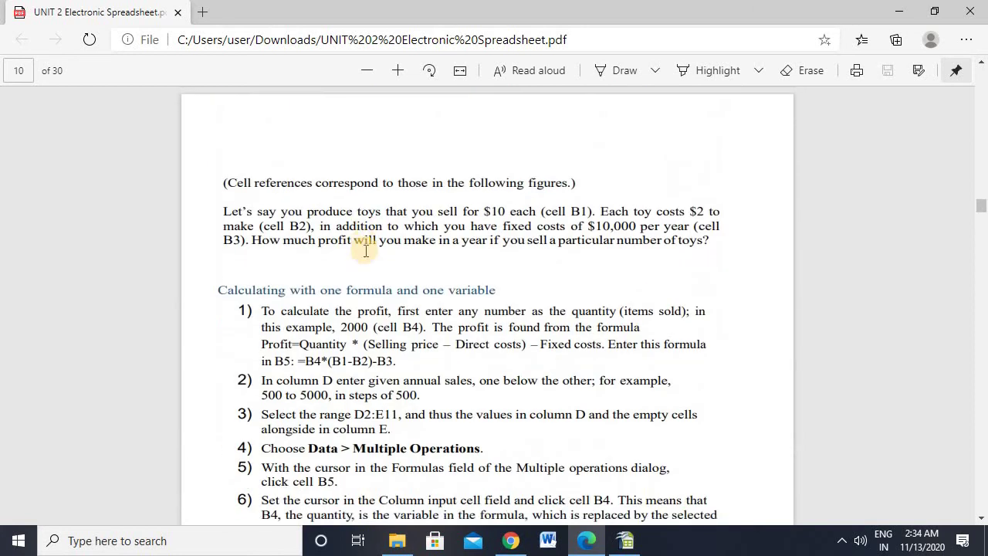
pyautogui.scroll(-10, 366, 251)
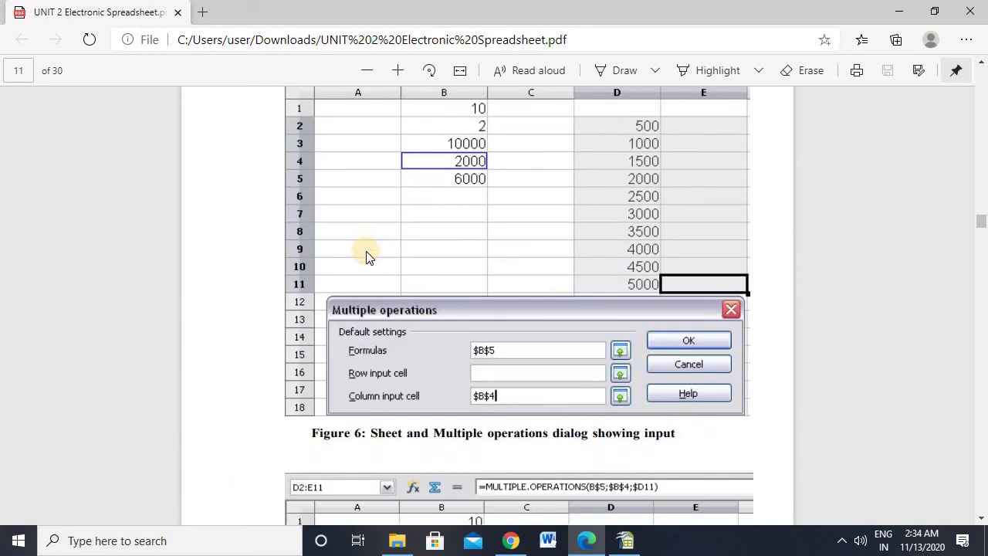
pyautogui.scroll(-8, 366, 251)
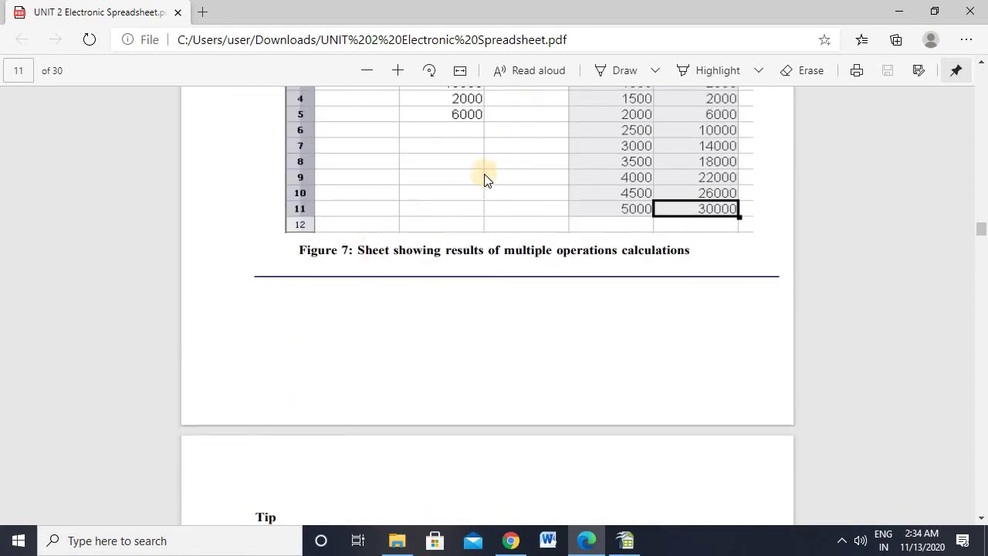
pyautogui.scroll(-5, 460, 223)
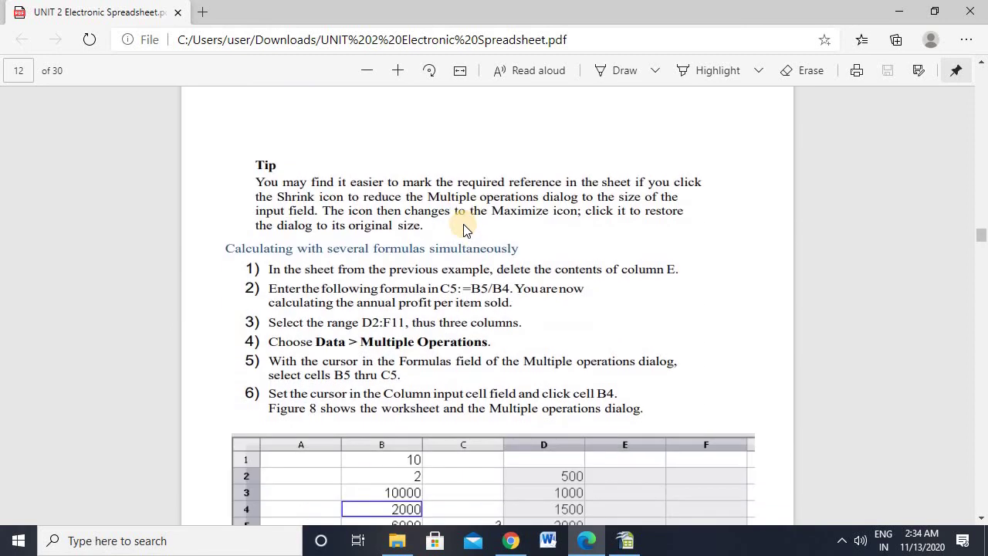
pyautogui.scroll(-7, 465, 230)
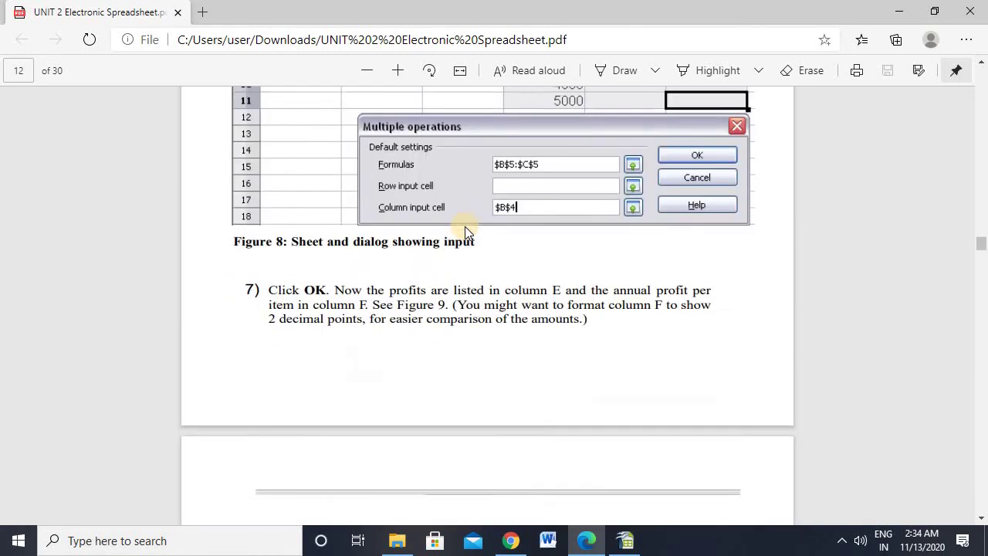
pyautogui.scroll(-15, 466, 231)
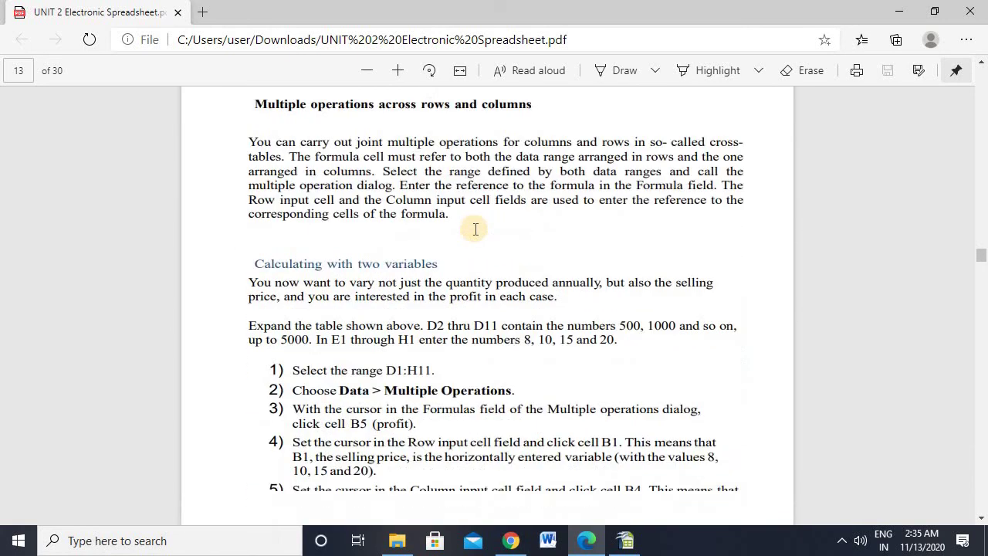
pyautogui.scroll(-5, 476, 229)
pyautogui.scroll(-6, 475, 230)
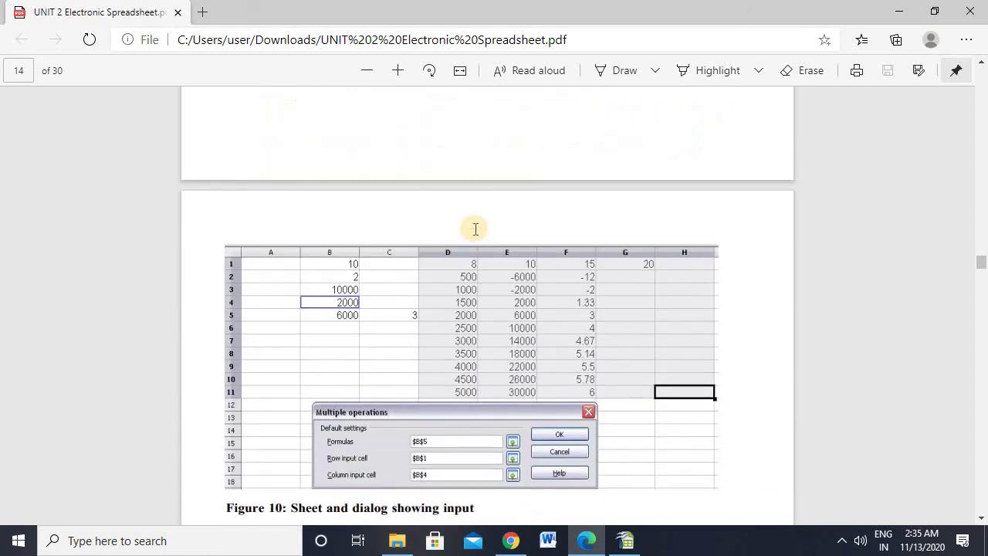